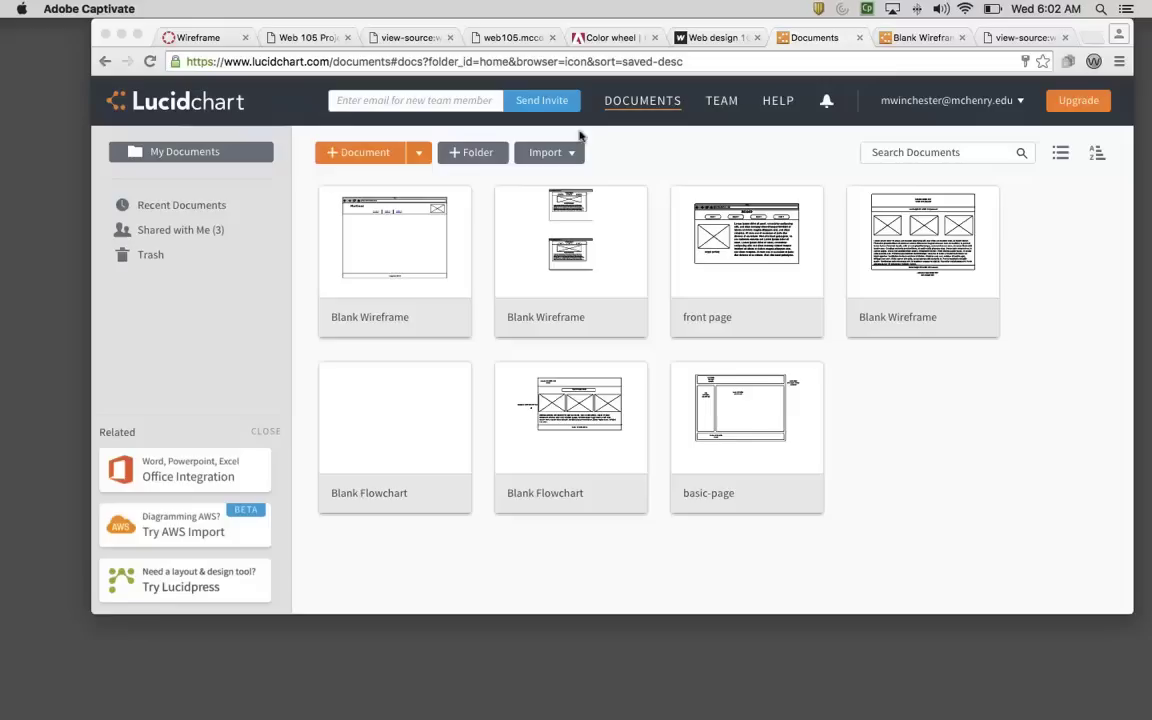
Bring the Chrome window showing the Lucidchart My Documents list to the front
click(420, 151)
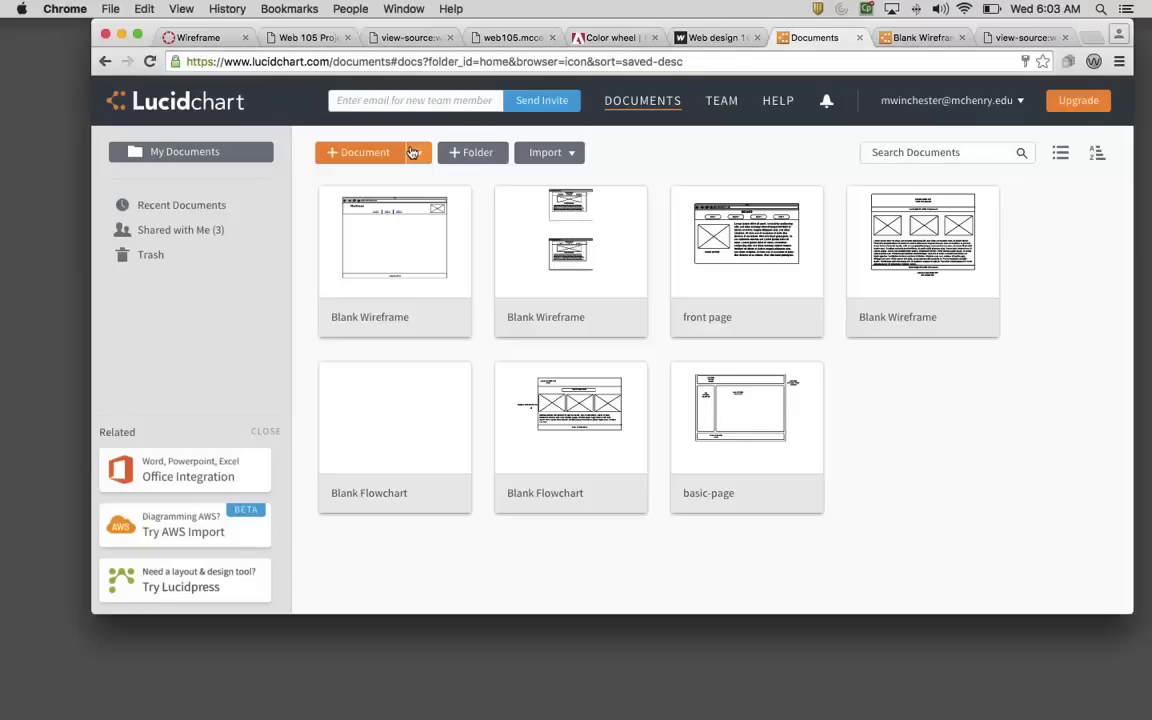
Start a new document from the Blank Wireframe template in the Wireframe Templates
click(417, 152)
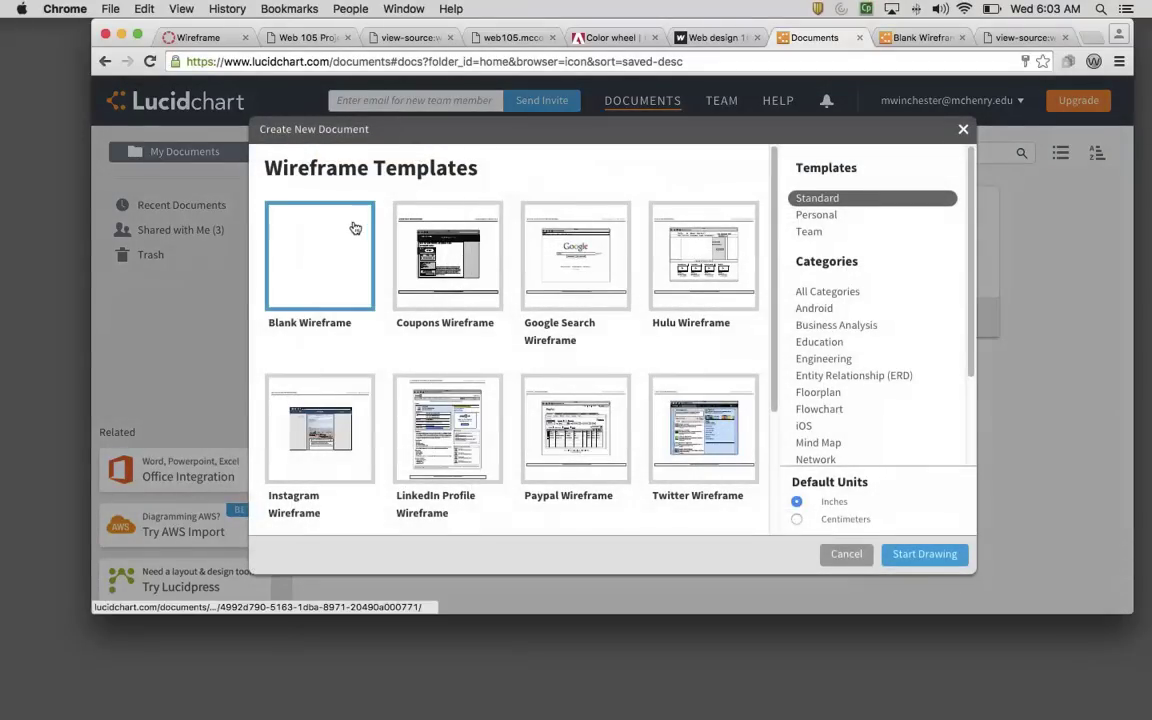
scroll(921, 306, down, 4)
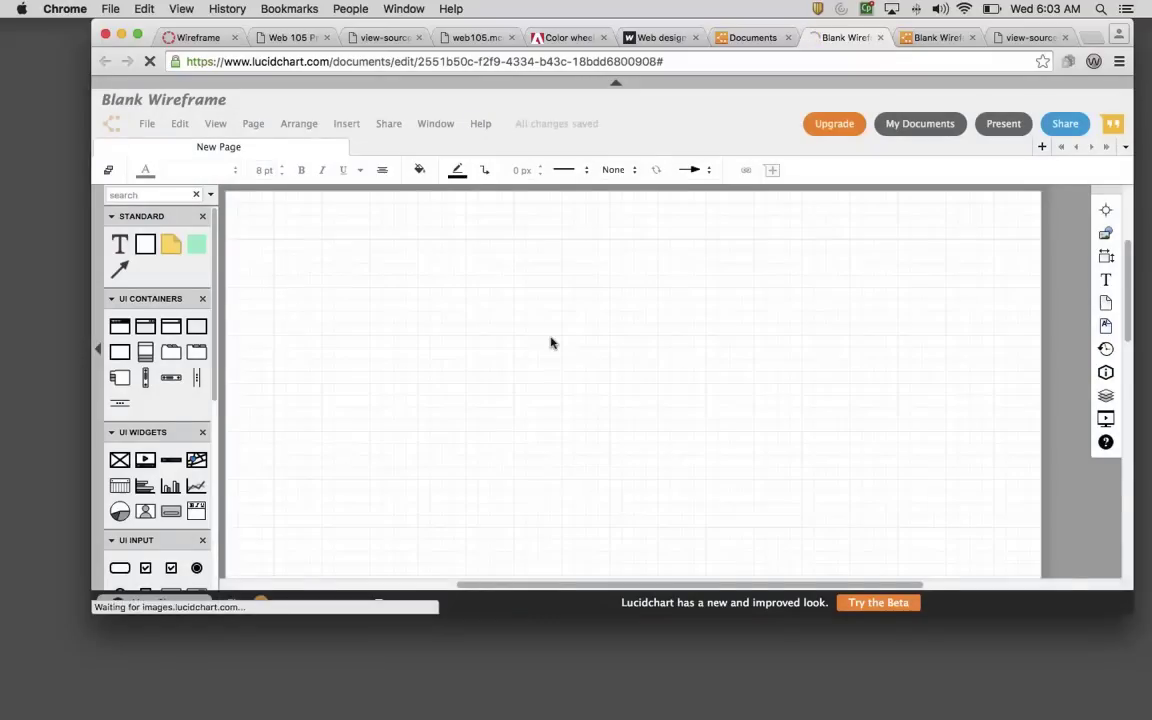
Turn on canvas rulers from the View menu and switch their units from inches to px
click(208, 123)
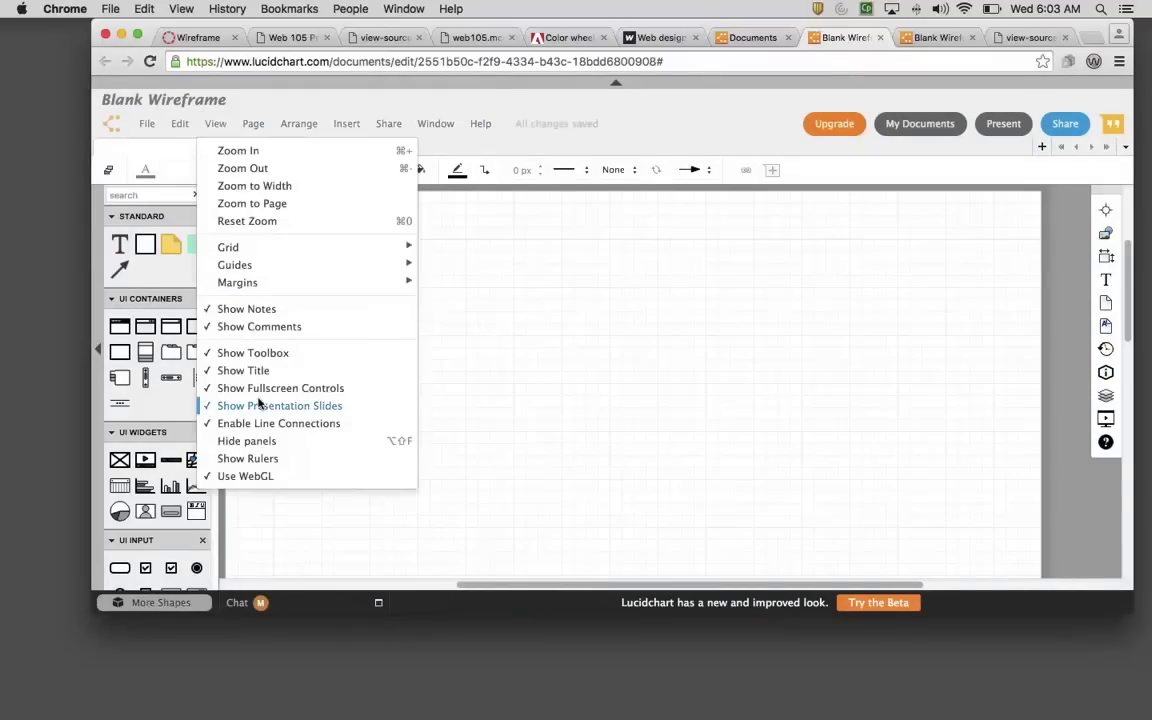
click(257, 459)
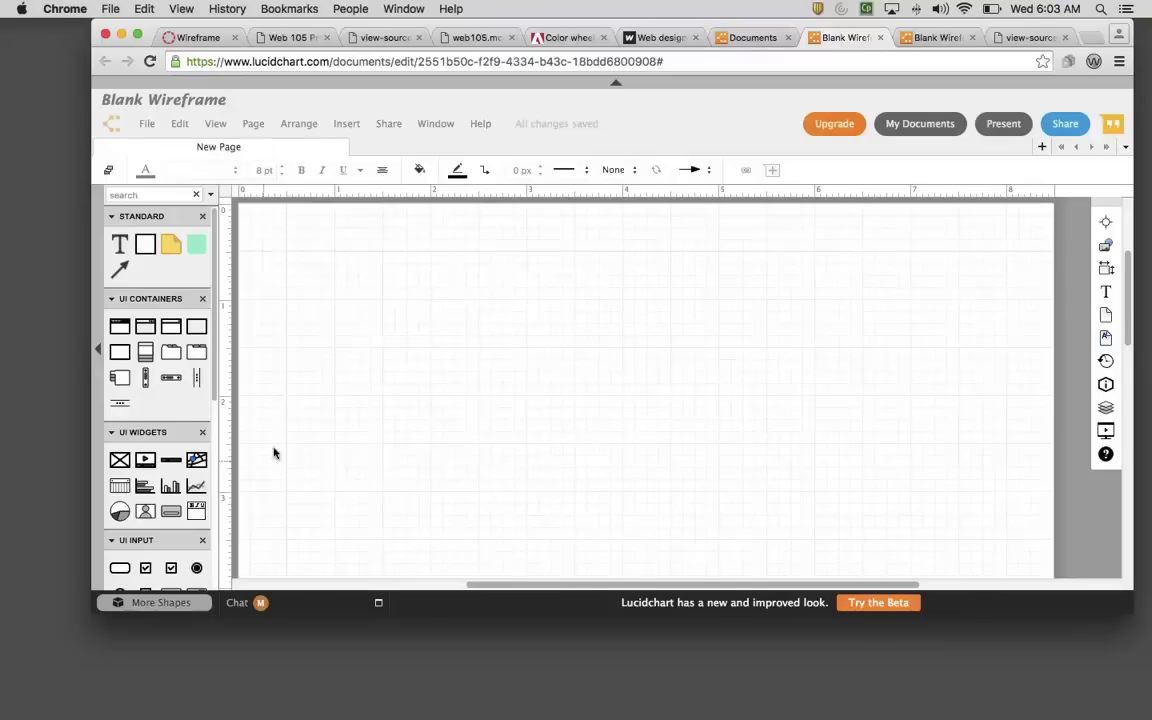
right_click(466, 188)
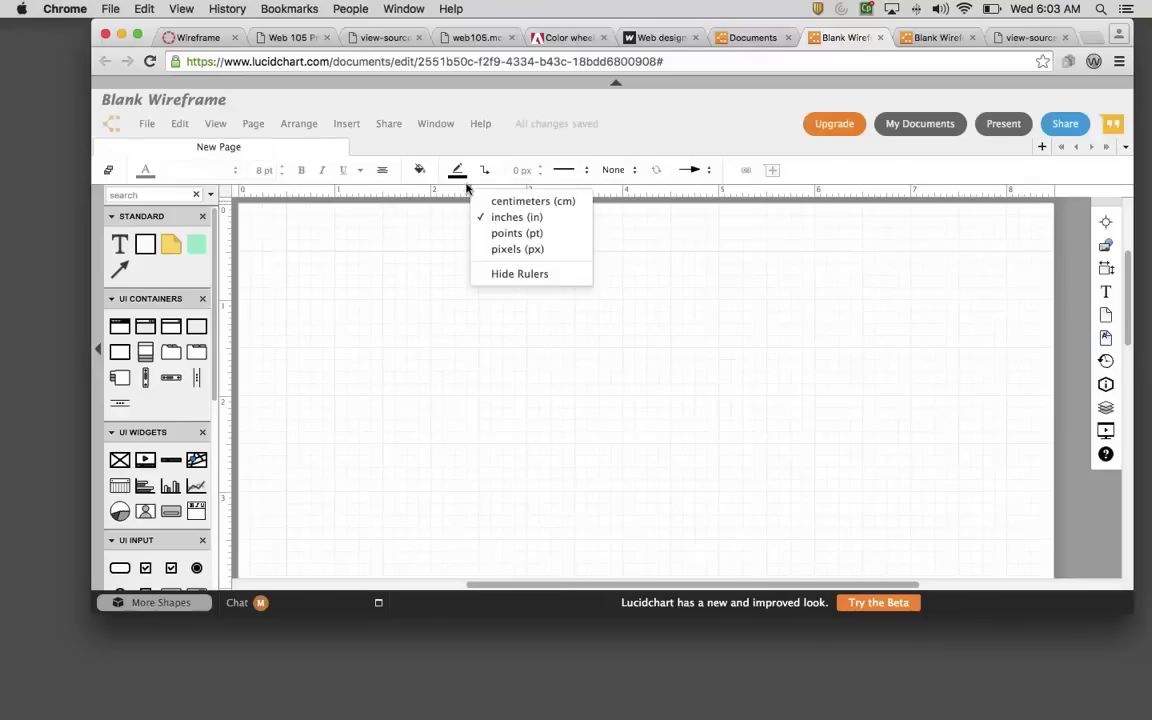
click(504, 250)
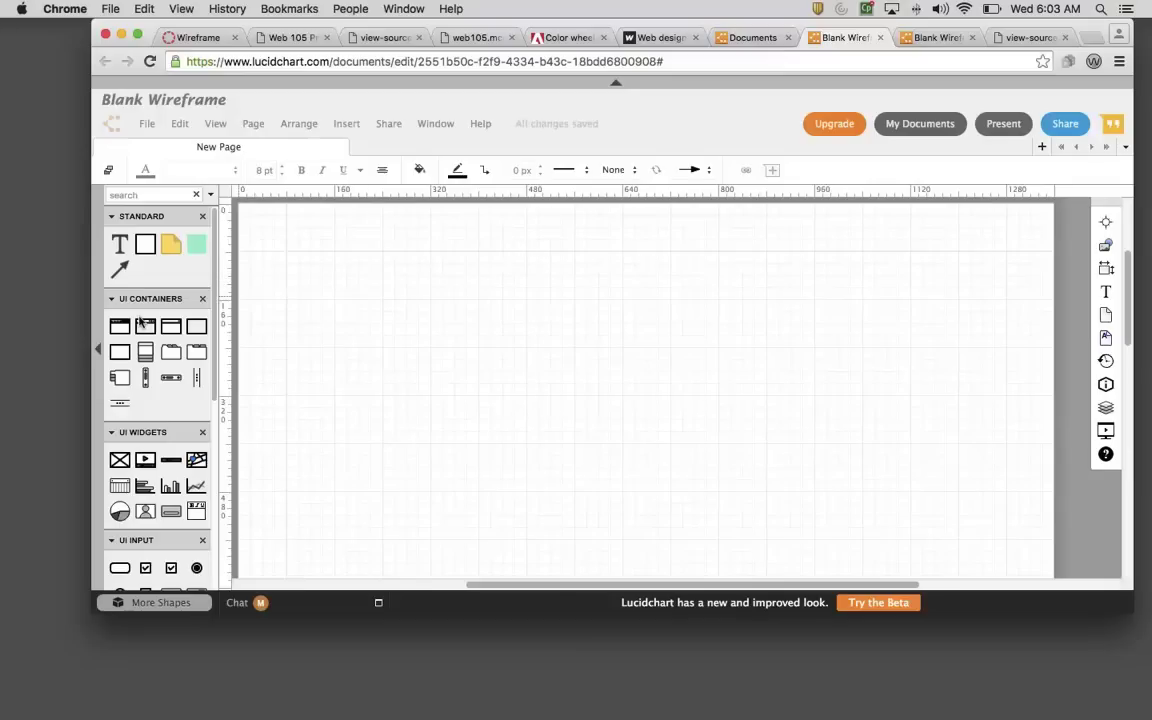
Drop a Browser Window mockup on the page, enlarge it to about 1184 × 996 px, and maximize Chrome
mouse_move(113, 323)
drag(277, 228, 419, 275)
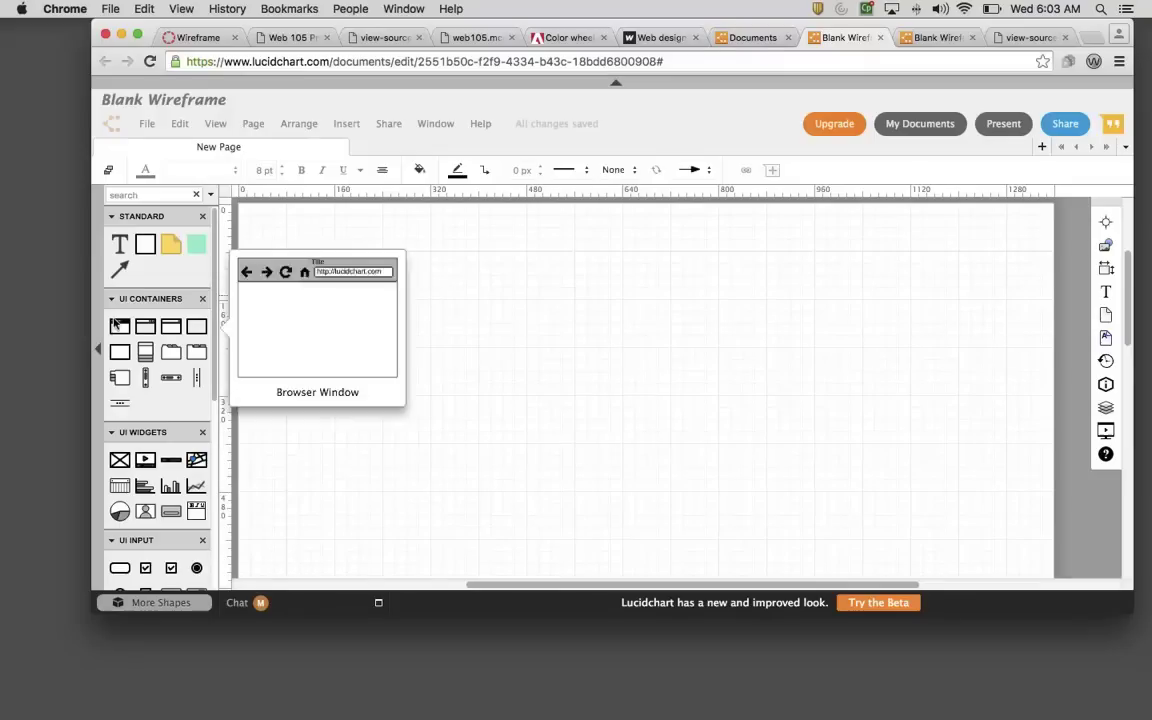
drag(116, 330, 490, 388)
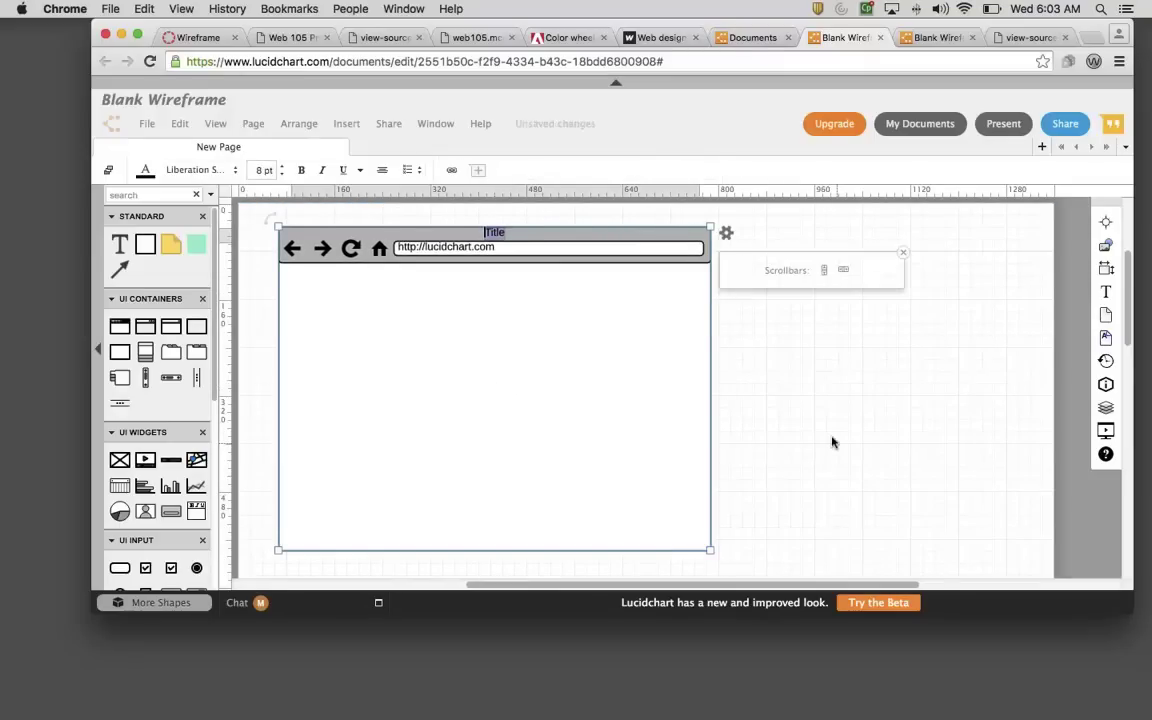
scroll(830, 440, down, 3)
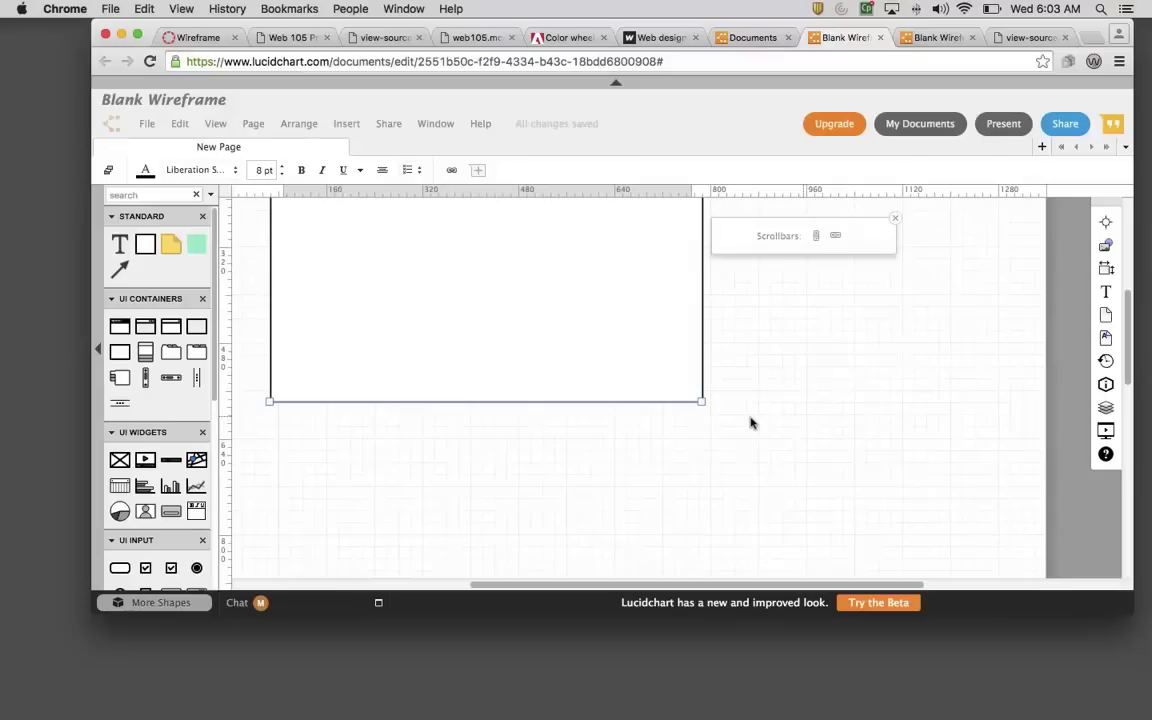
drag(696, 398, 973, 549)
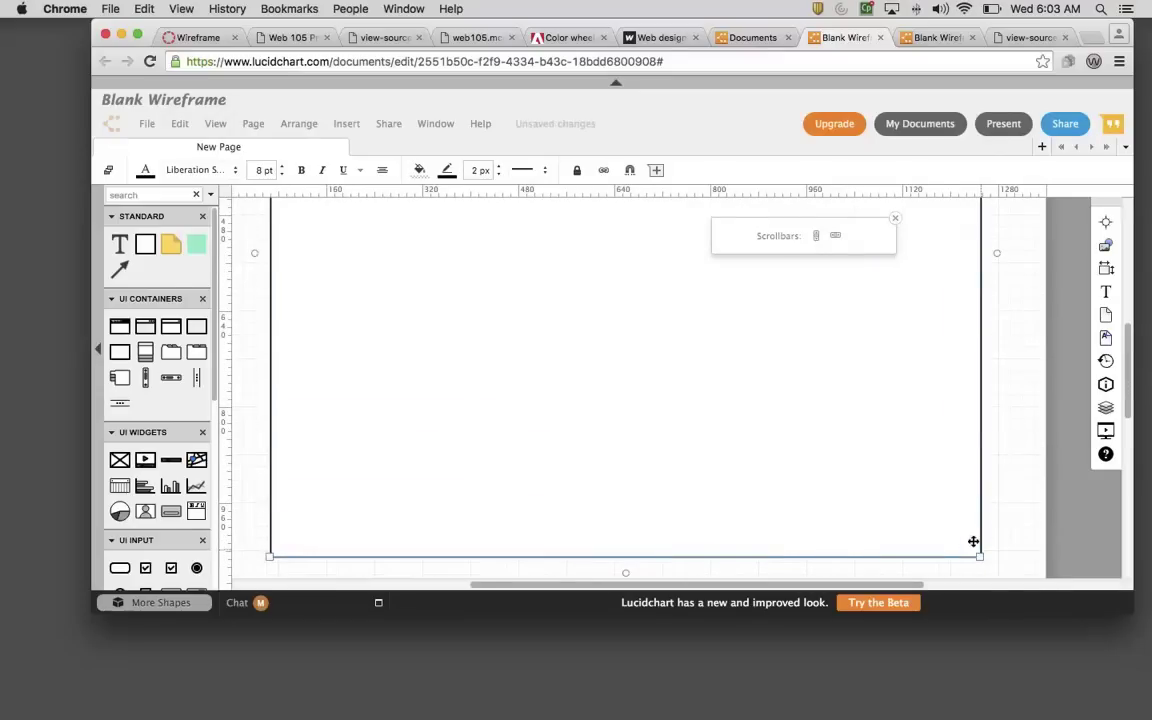
scroll(963, 526, up, 2)
scroll(963, 526, up, 3)
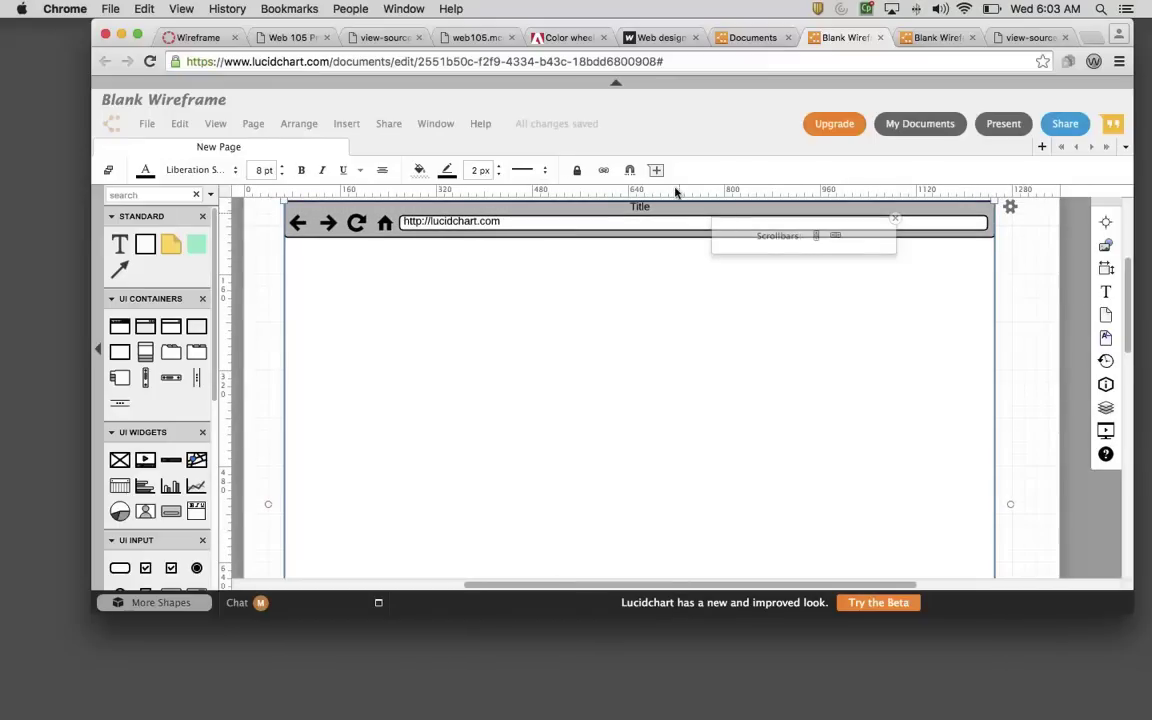
click(130, 35)
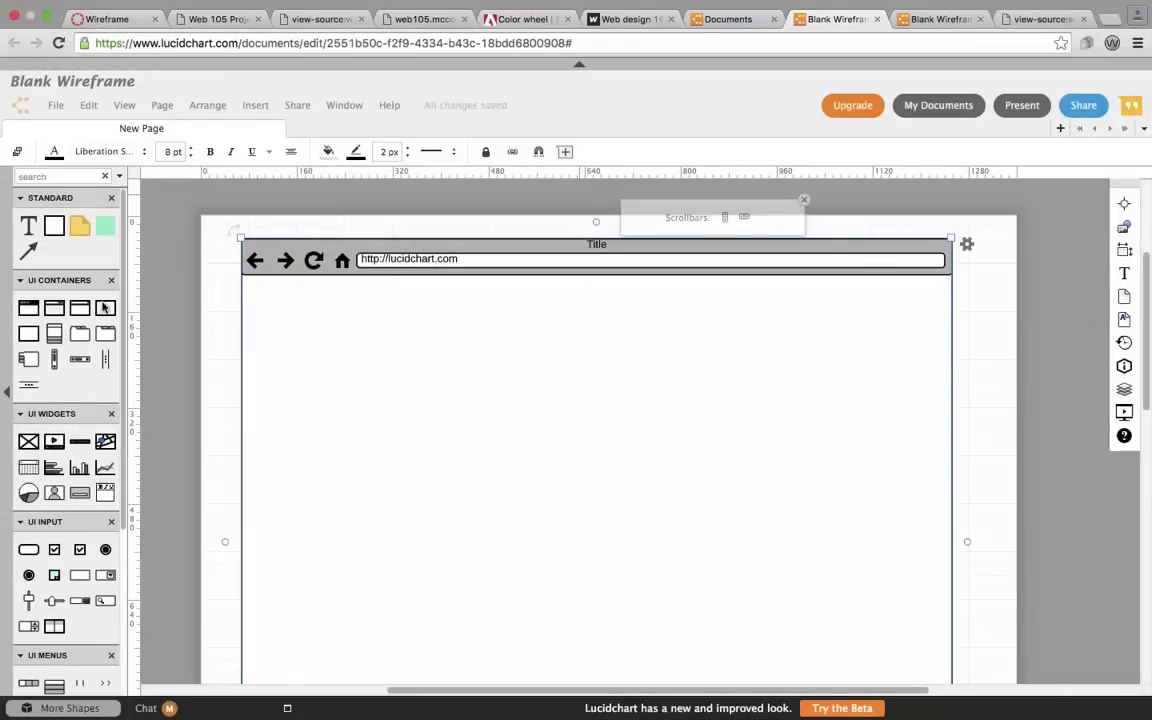
Add a large content container across the mockup body and shape a second container into a thin header strip
drag(28, 333, 394, 376)
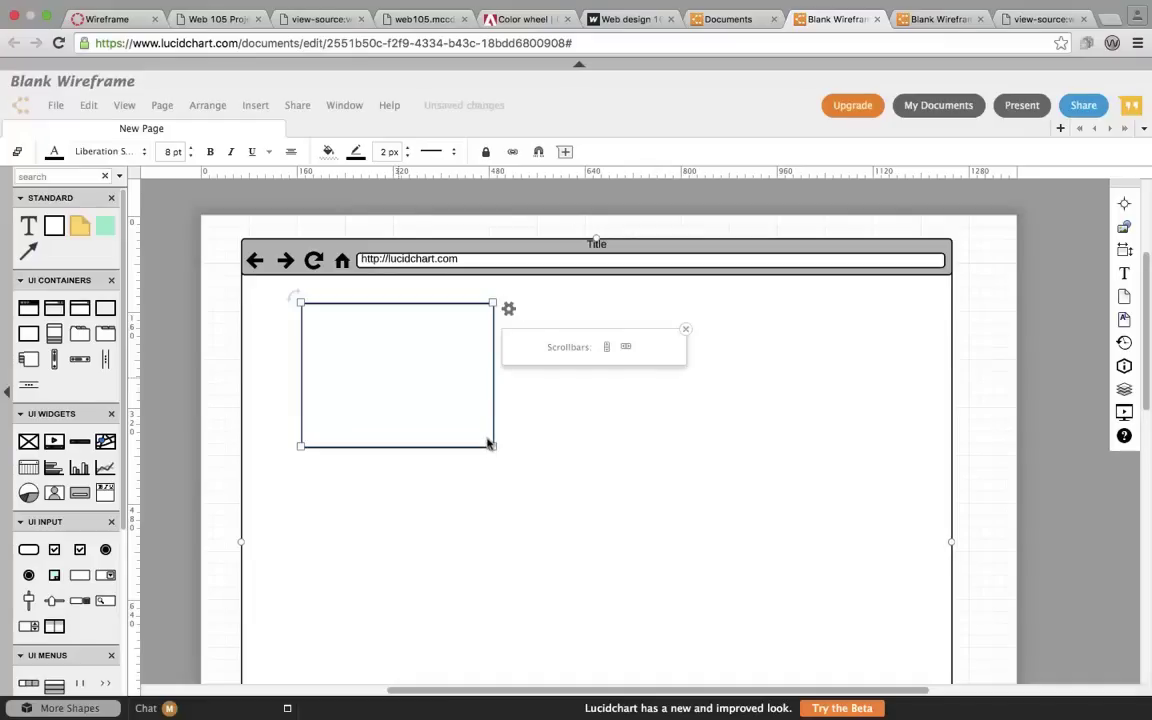
mouse_move(490, 443)
mouse_down()
mouse_move(578, 491)
mouse_move(527, 442)
mouse_move(473, 429)
mouse_up()
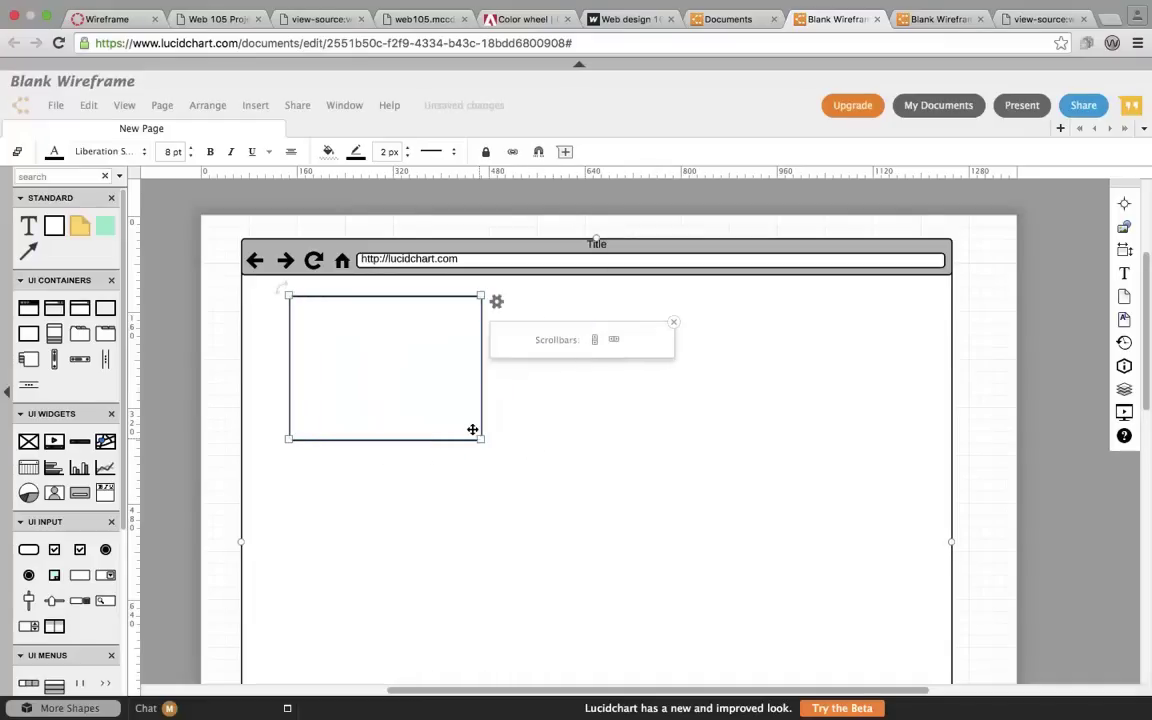
click(506, 448)
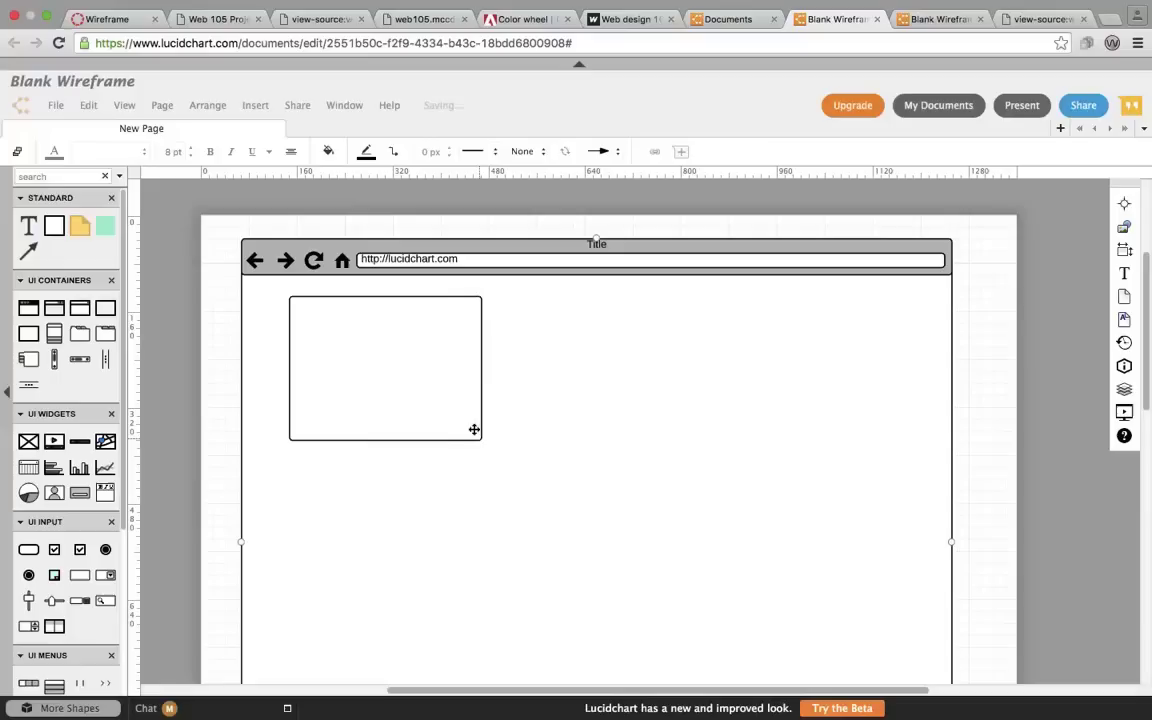
click(465, 425)
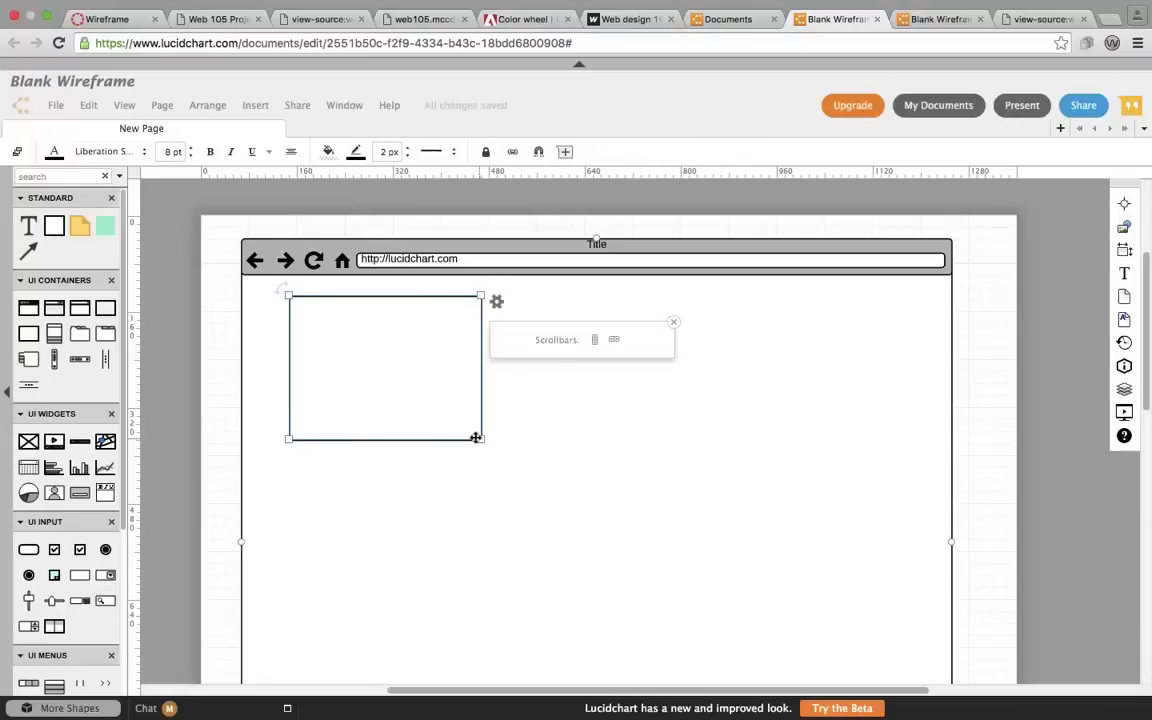
drag(478, 437, 928, 621)
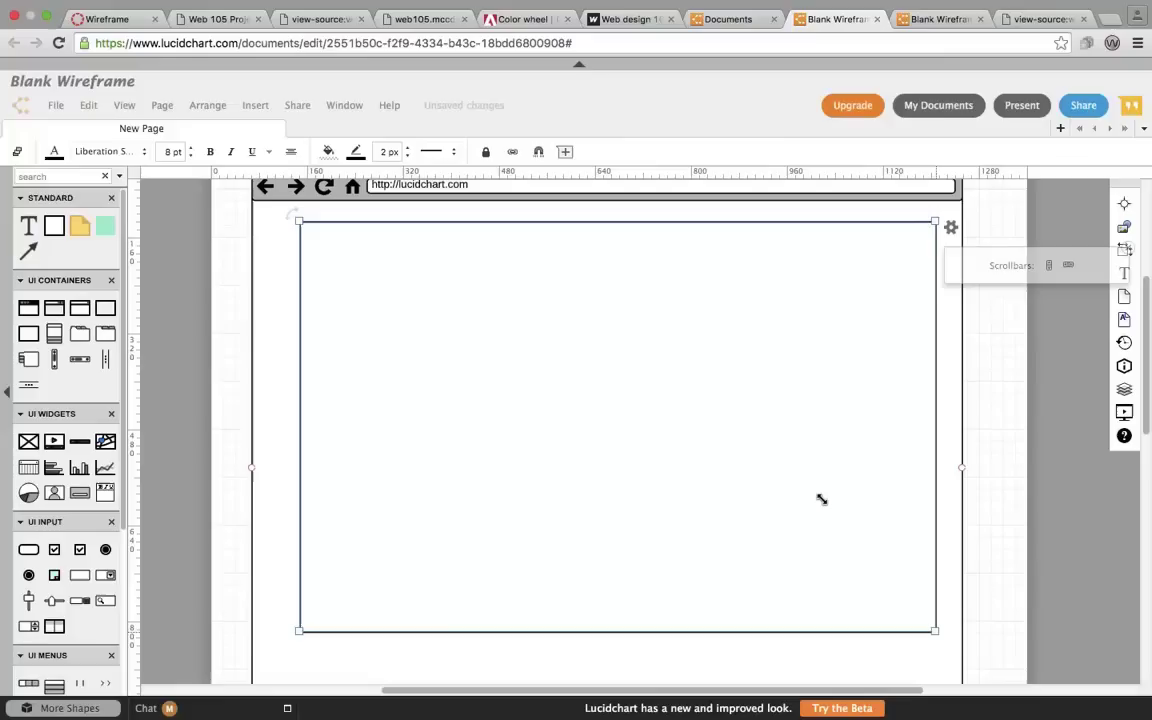
key(shift+Left)
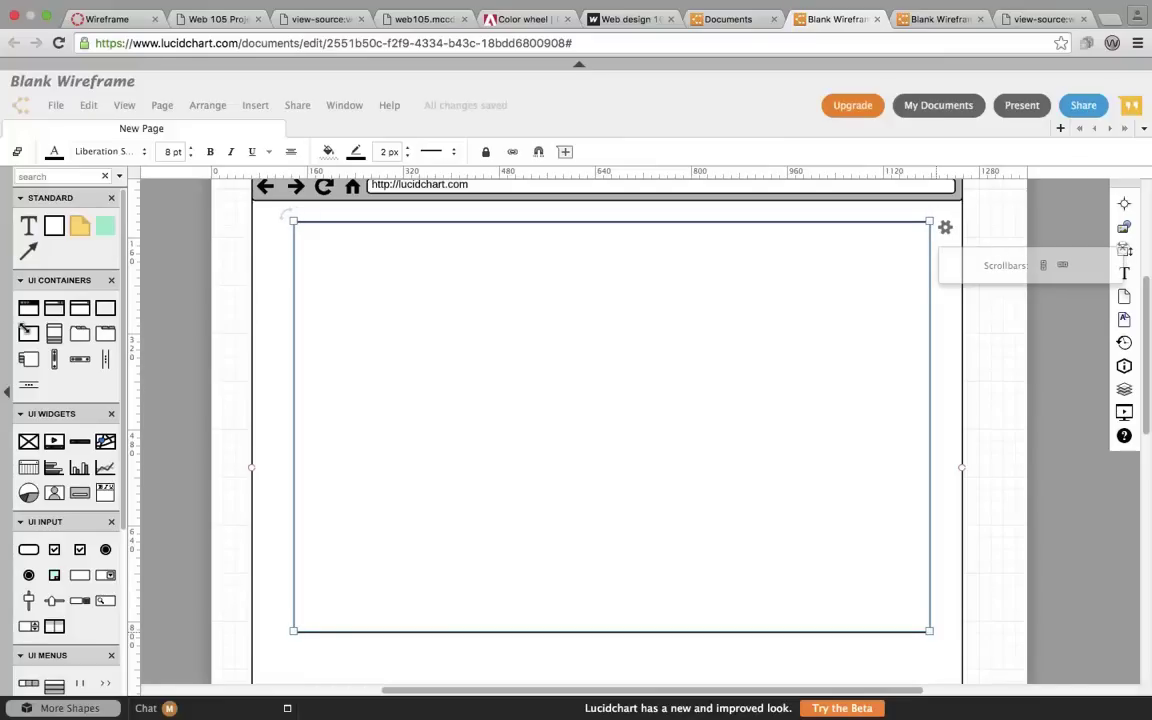
drag(28, 330, 397, 301)
drag(483, 363, 923, 257)
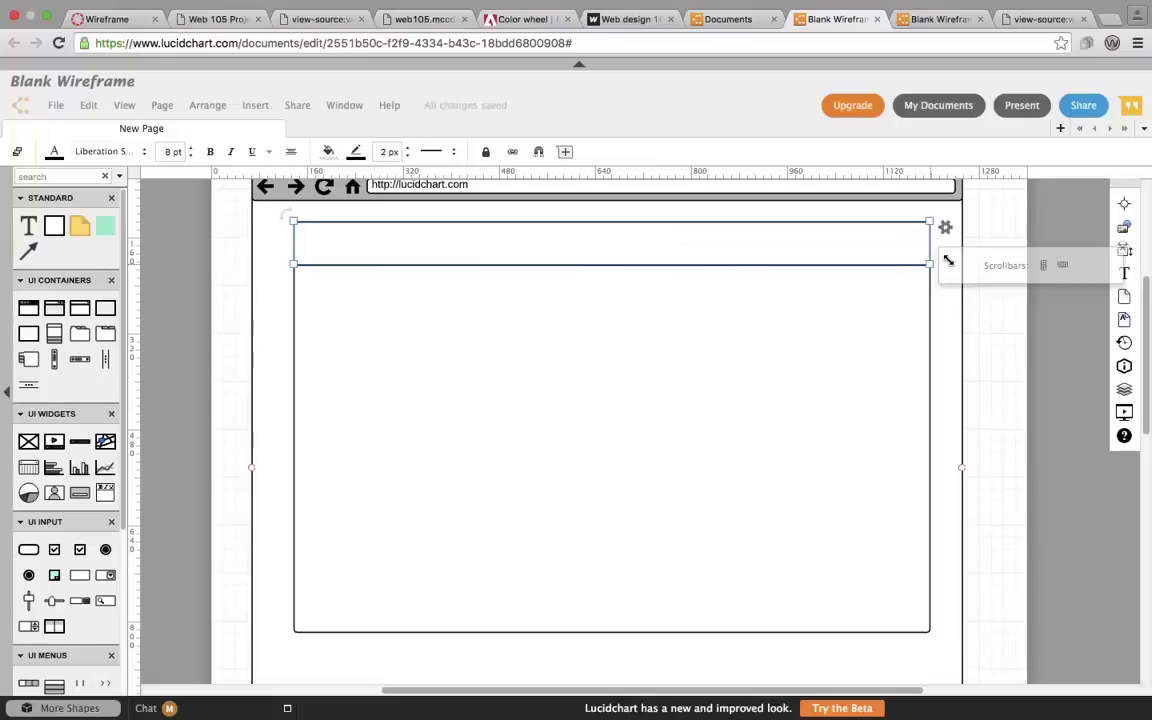
Stretch the header strip to 1060 by 96 px and drop a text label onto it
drag(921, 263, 921, 285)
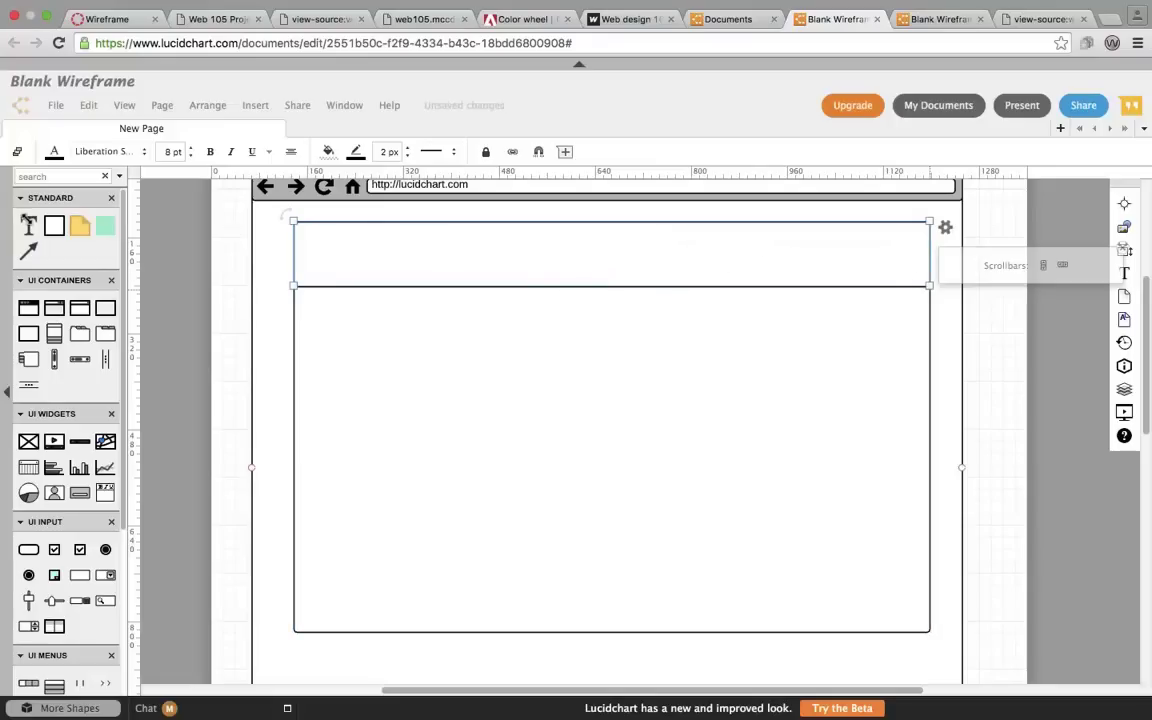
drag(28, 224, 322, 240)
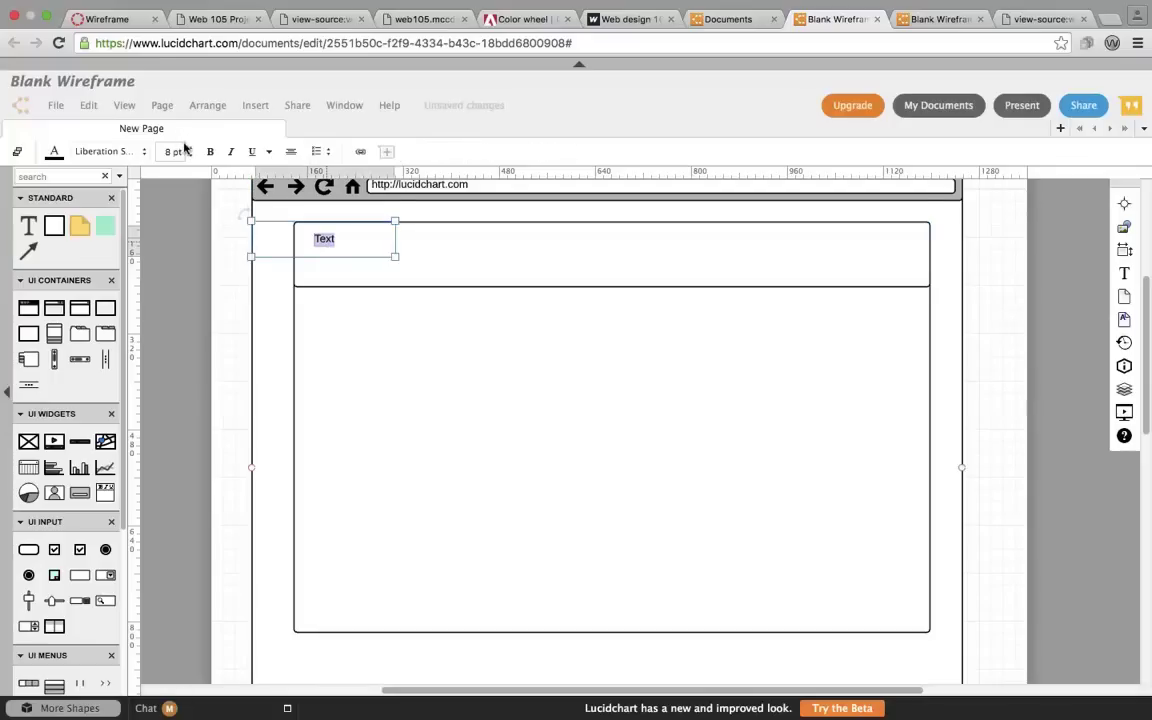
scroll(182, 147, up, 5)
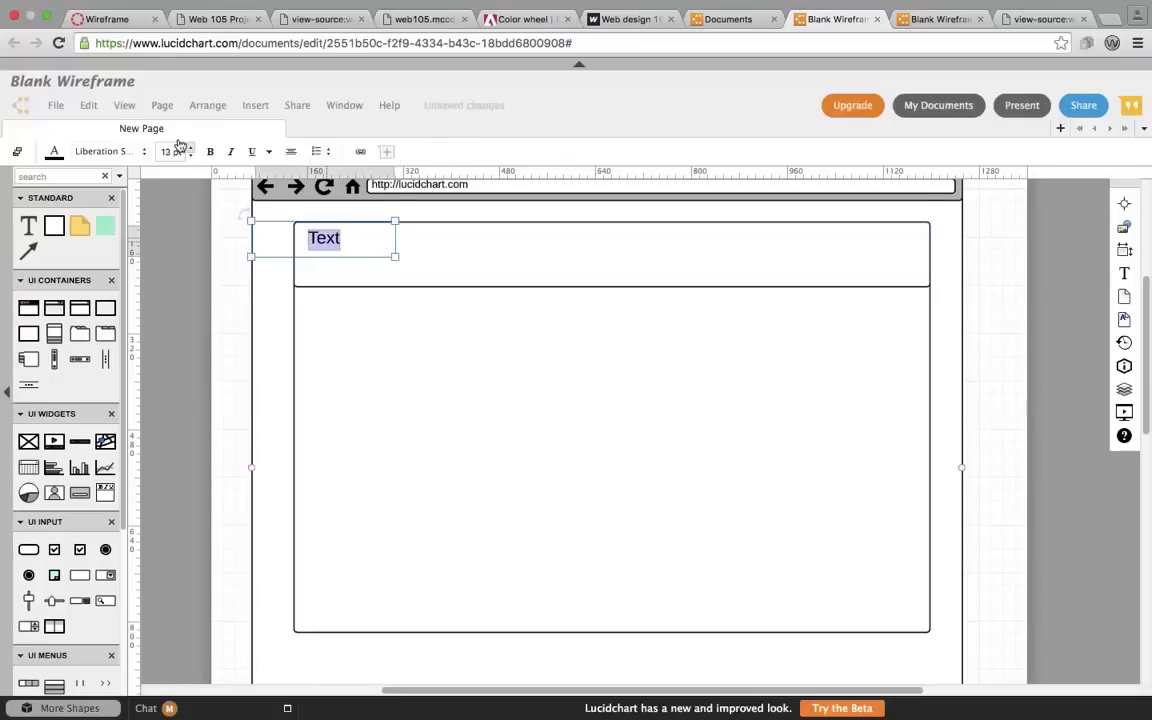
scroll(180, 147, up, 1)
Set the label's font to Aller and enter 'Site Title' as its text
click(130, 151)
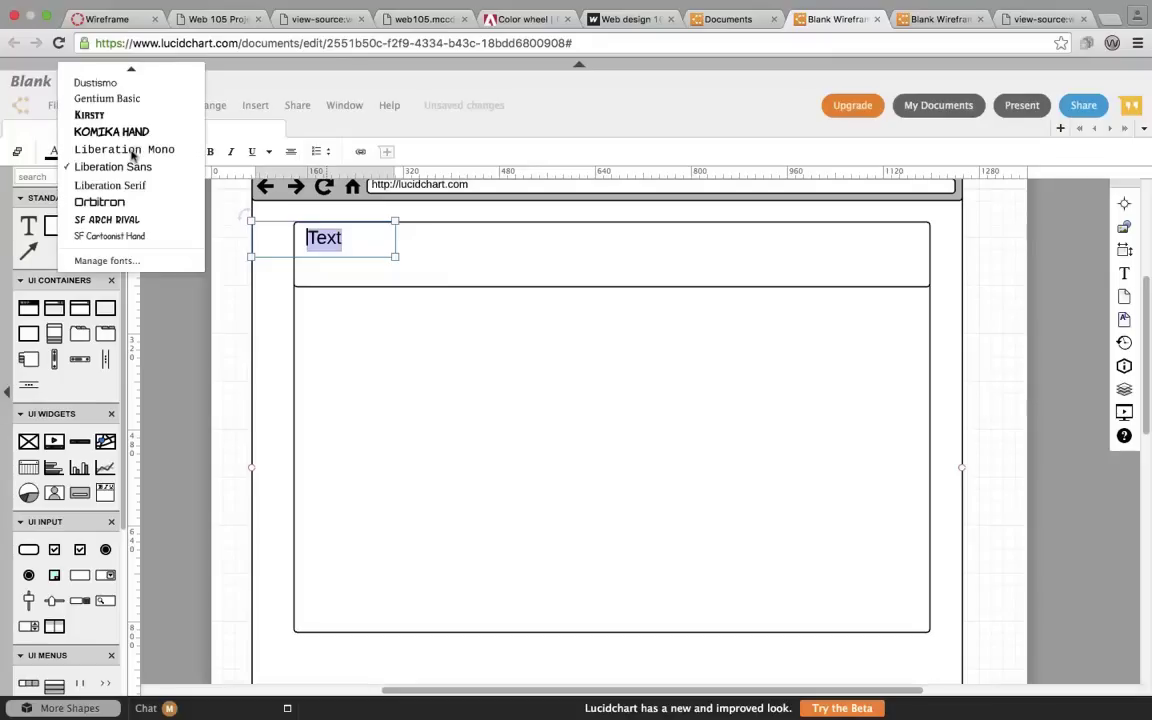
scroll(129, 91, up, 3)
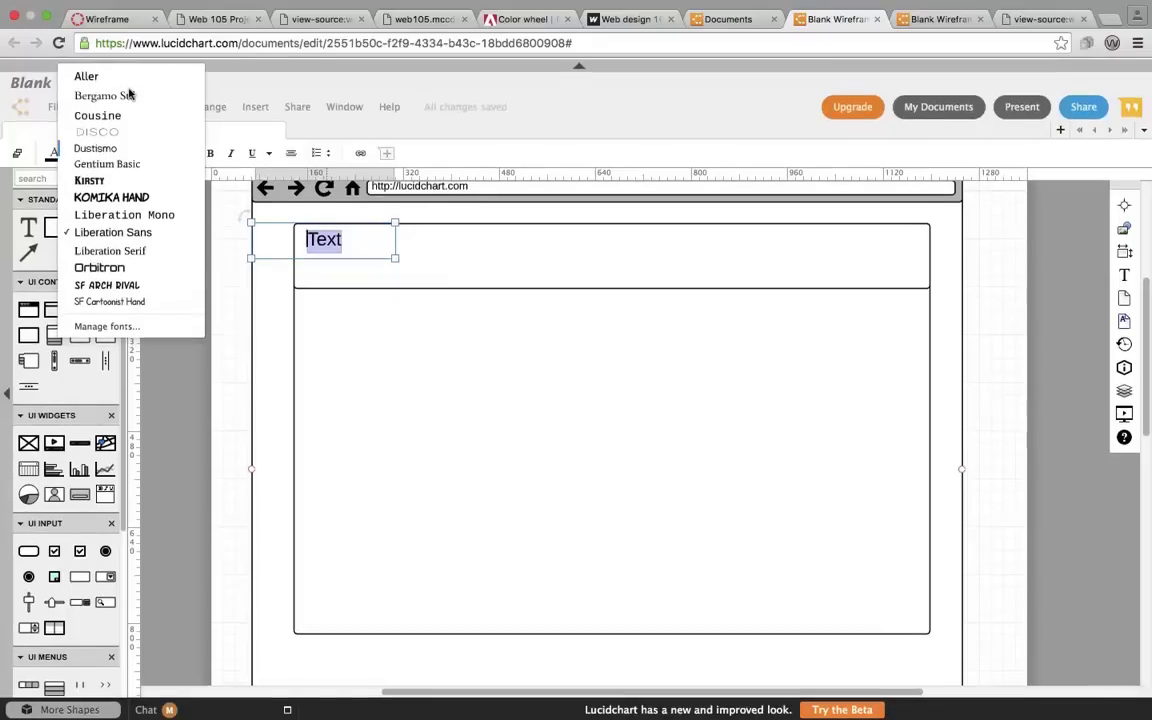
click(129, 75)
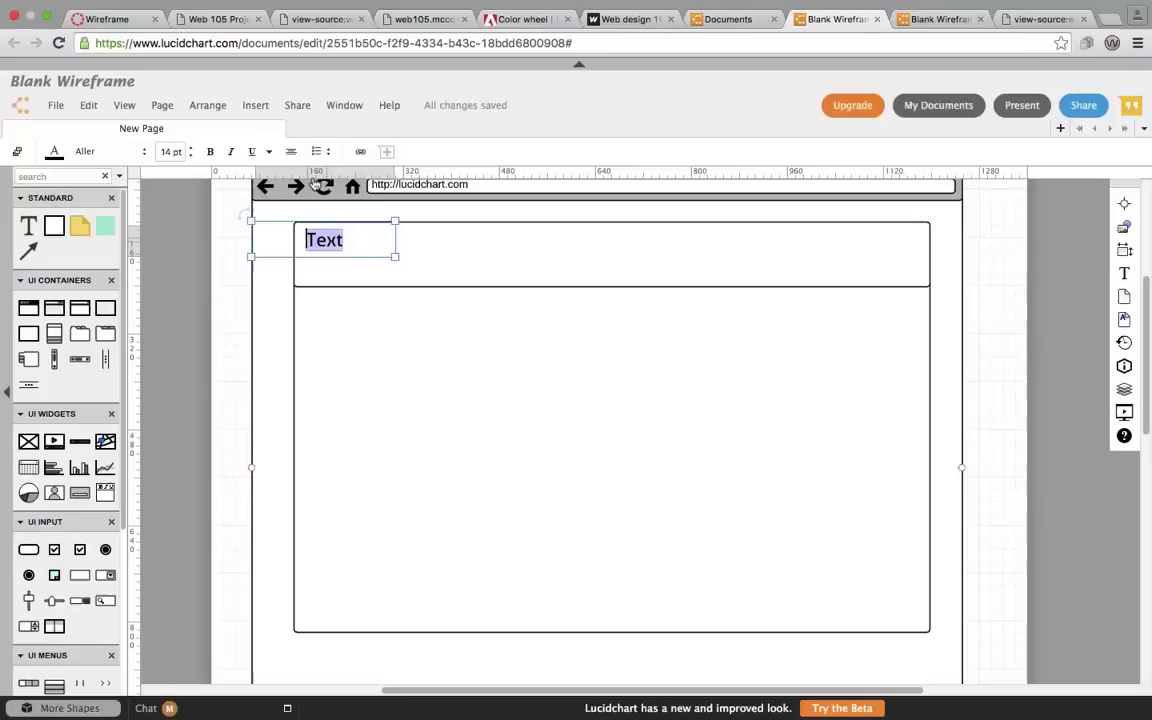
text(Sit)
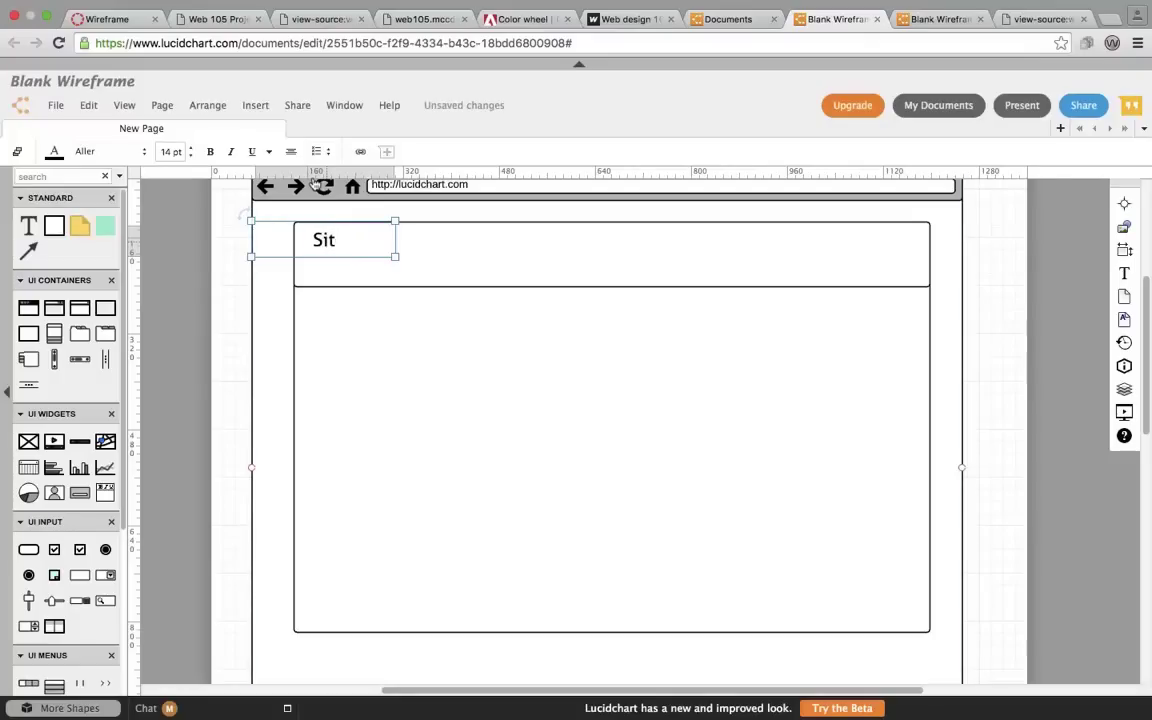
text(e Title)
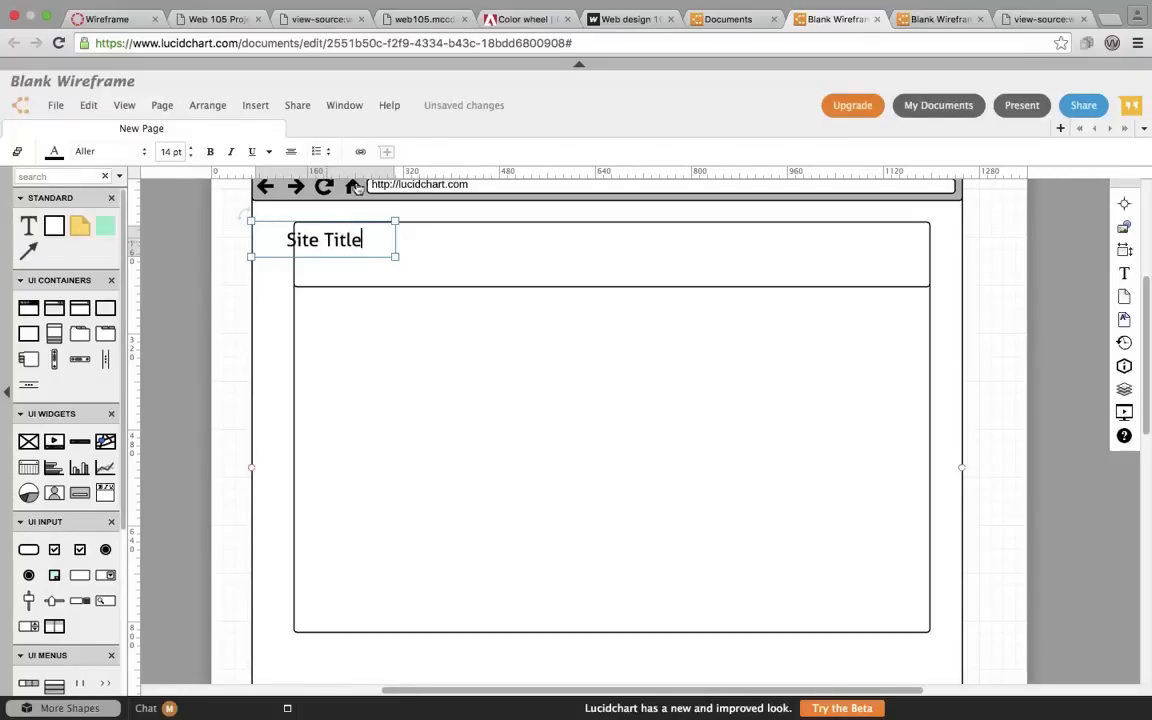
key(shift+Left)
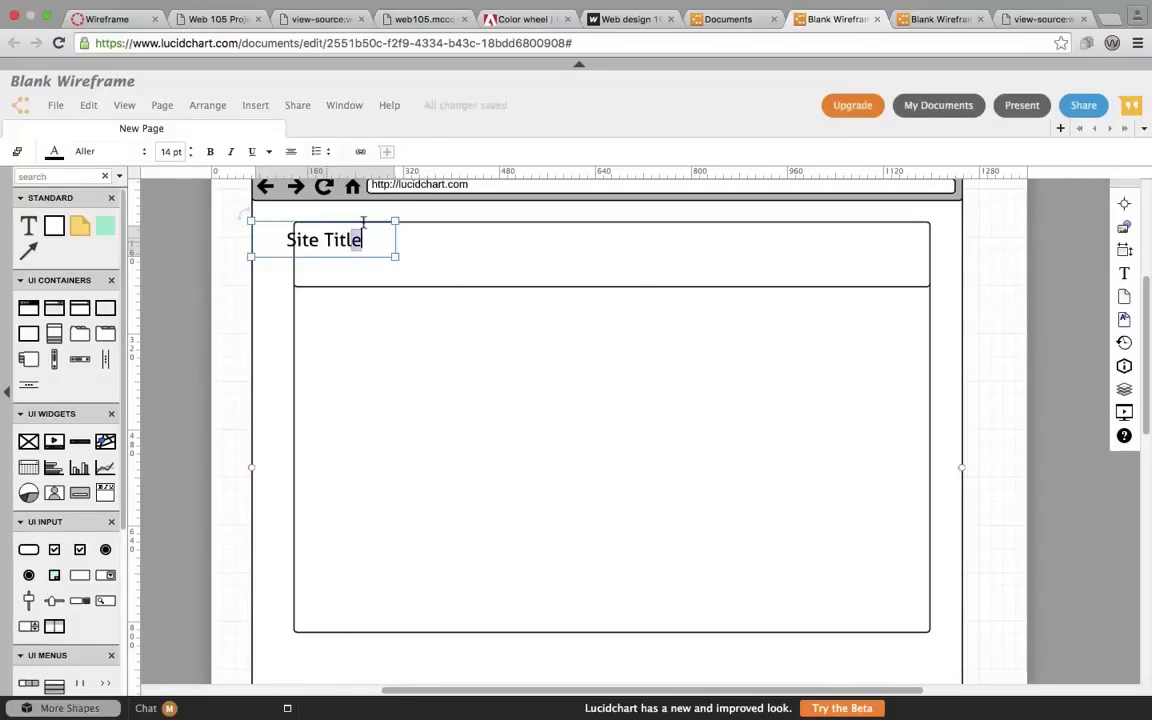
key(Right)
click(321, 326)
Nudge Site Title right, add a small image placeholder at the header's right, and place a three-button bar
drag(308, 239, 356, 241)
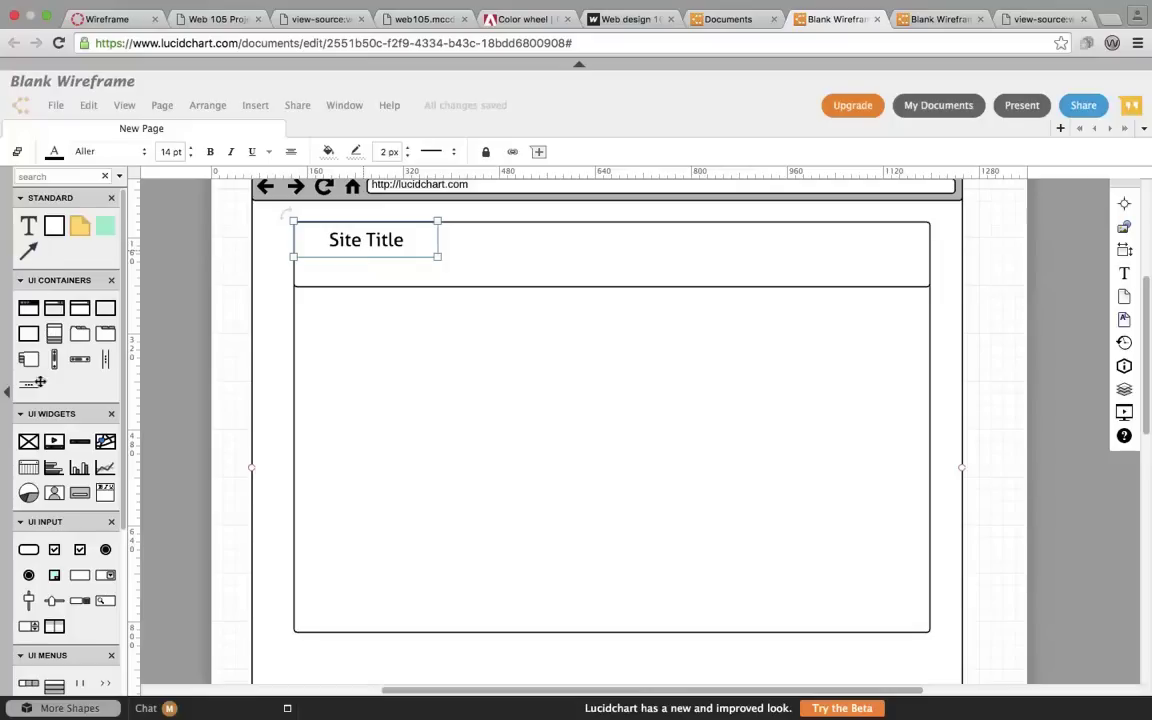
drag(28, 439, 737, 320)
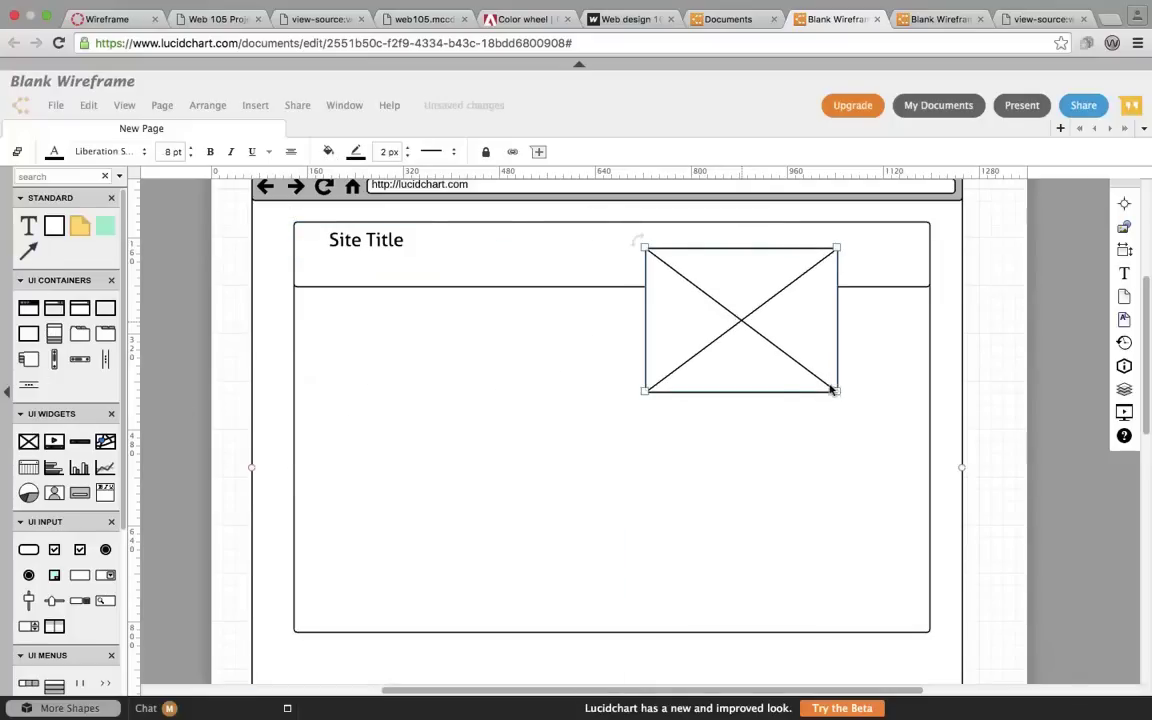
drag(831, 389, 902, 267)
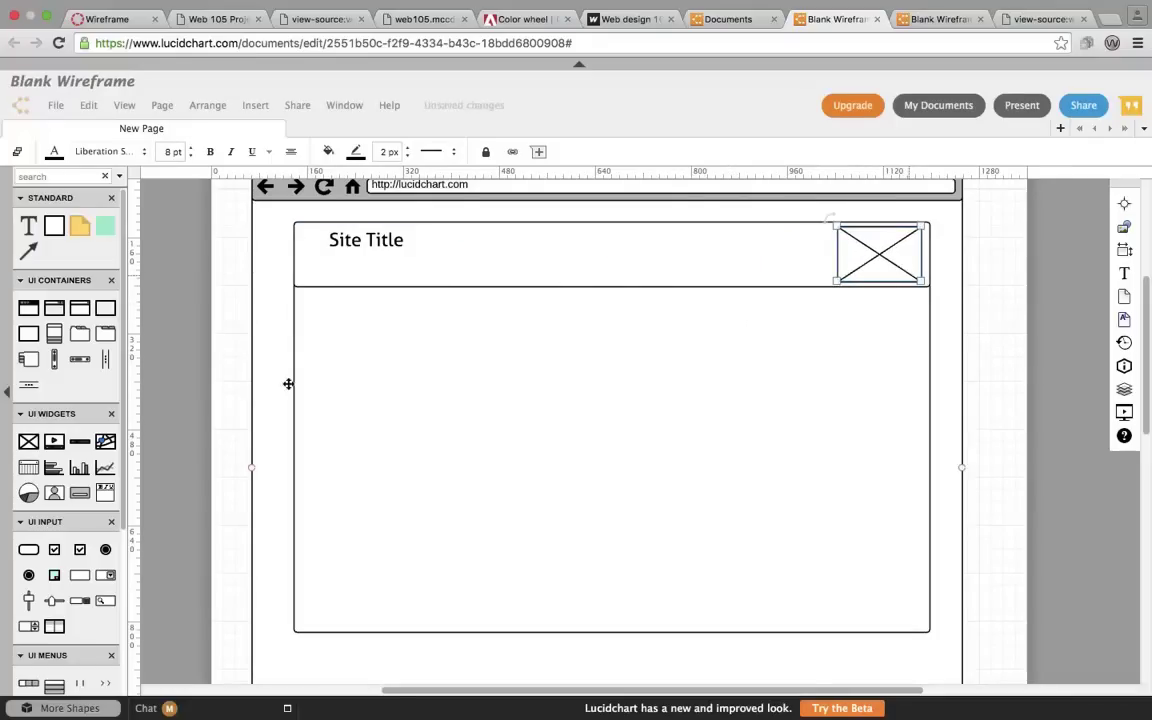
scroll(77, 540, down, 2)
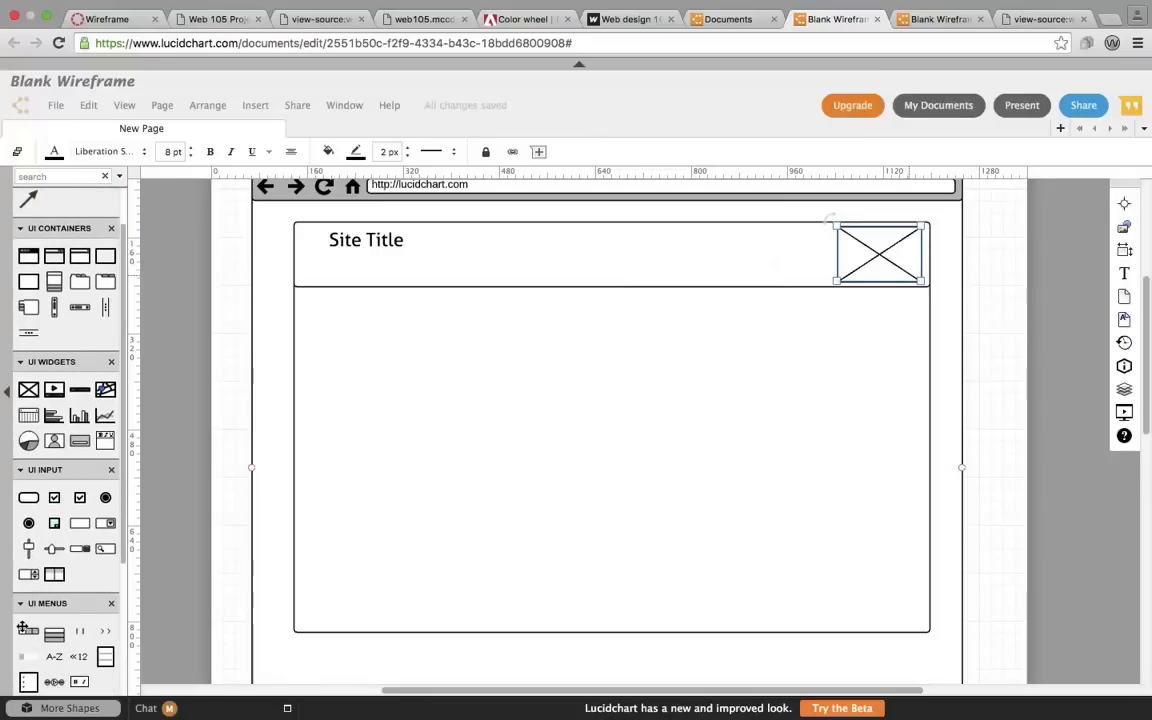
drag(24, 630, 588, 268)
Retype the button labels as Page 1, Page 2 and Page 3, nudging the button bar into place
double_click(529, 268)
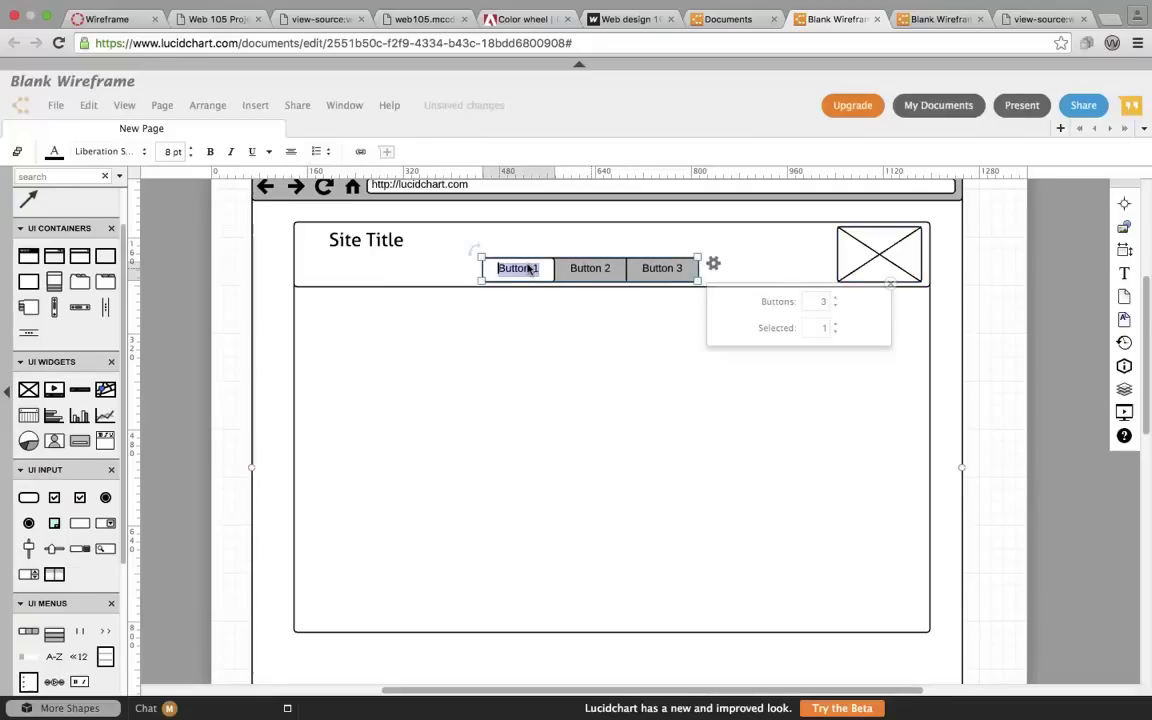
text(Page)
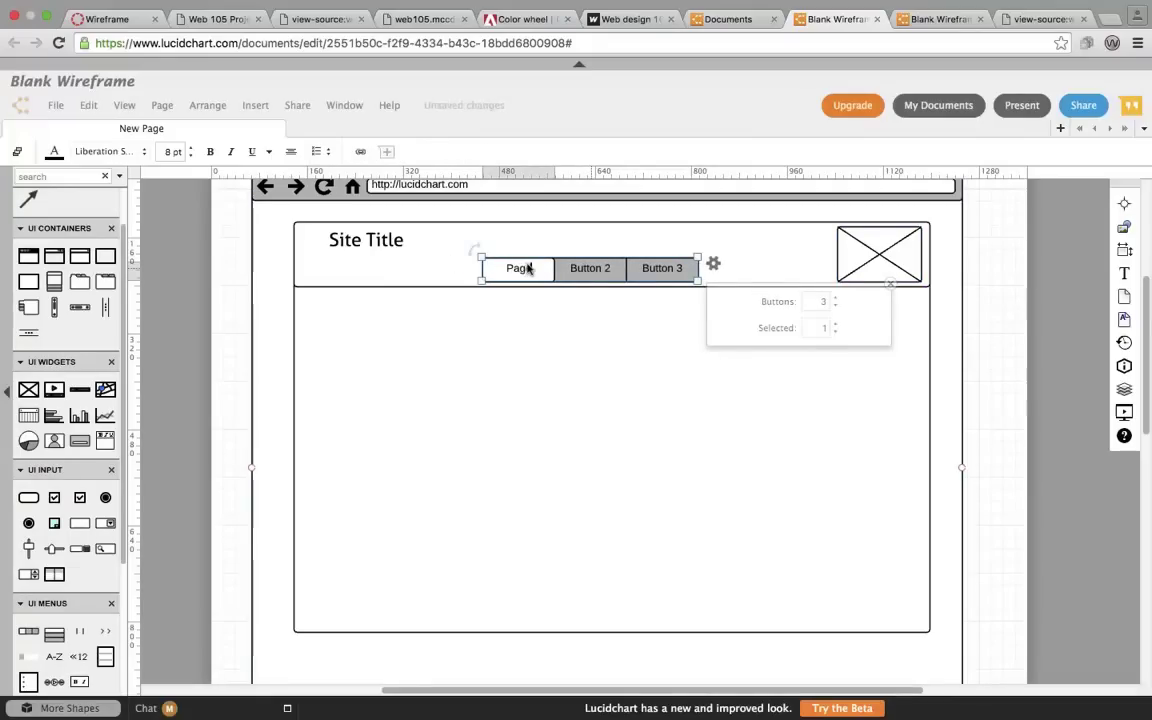
text( 1)
click(573, 264)
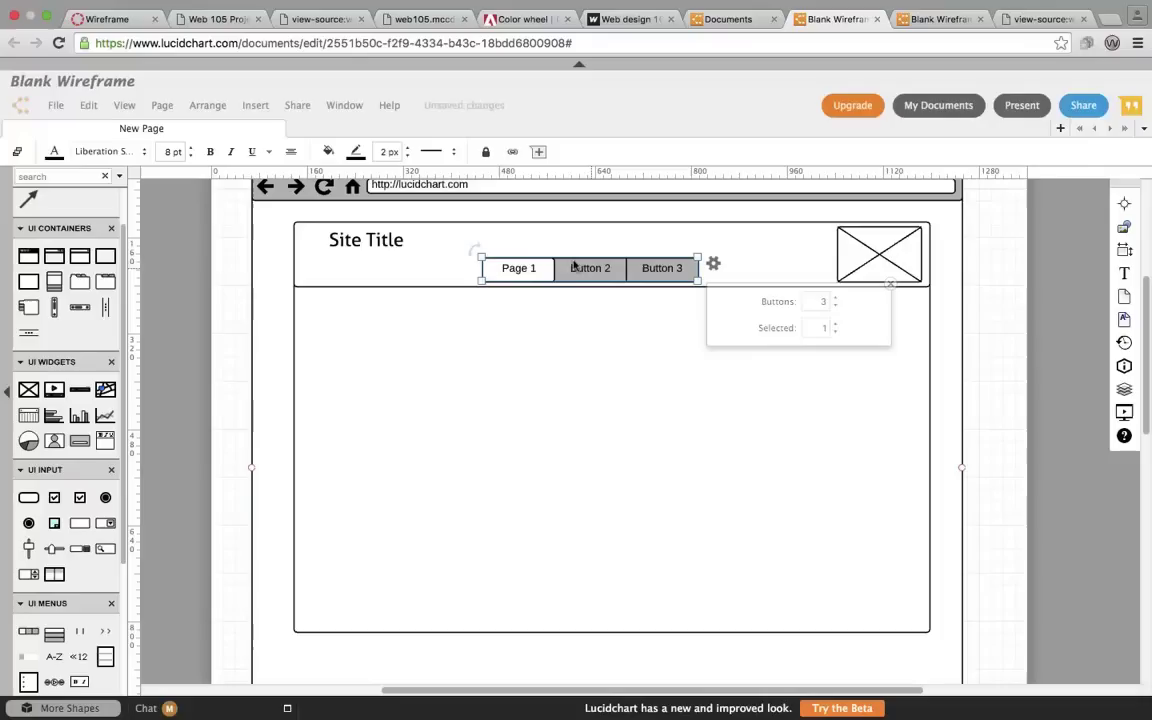
double_click(574, 266)
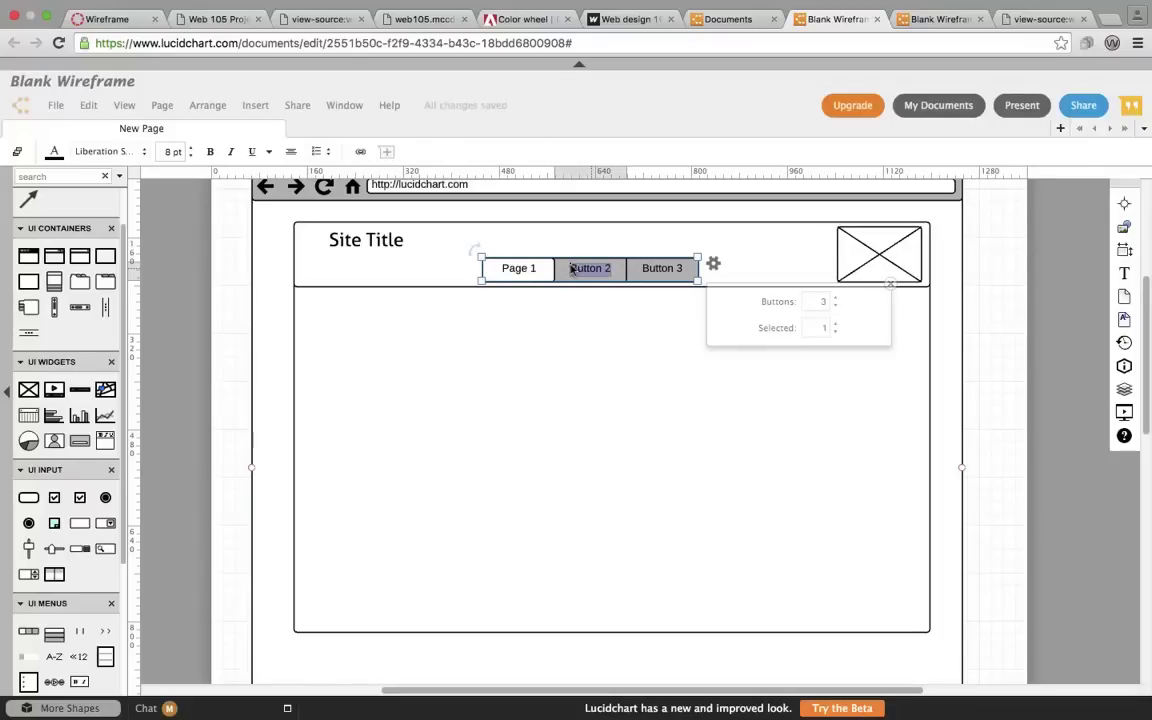
click(620, 268)
key(BackSpace)
key(BackSpace)
key(BackSpace)
key(BackSpace)
key(BackSpace)
key(BackSpace)
key(BackSpace)
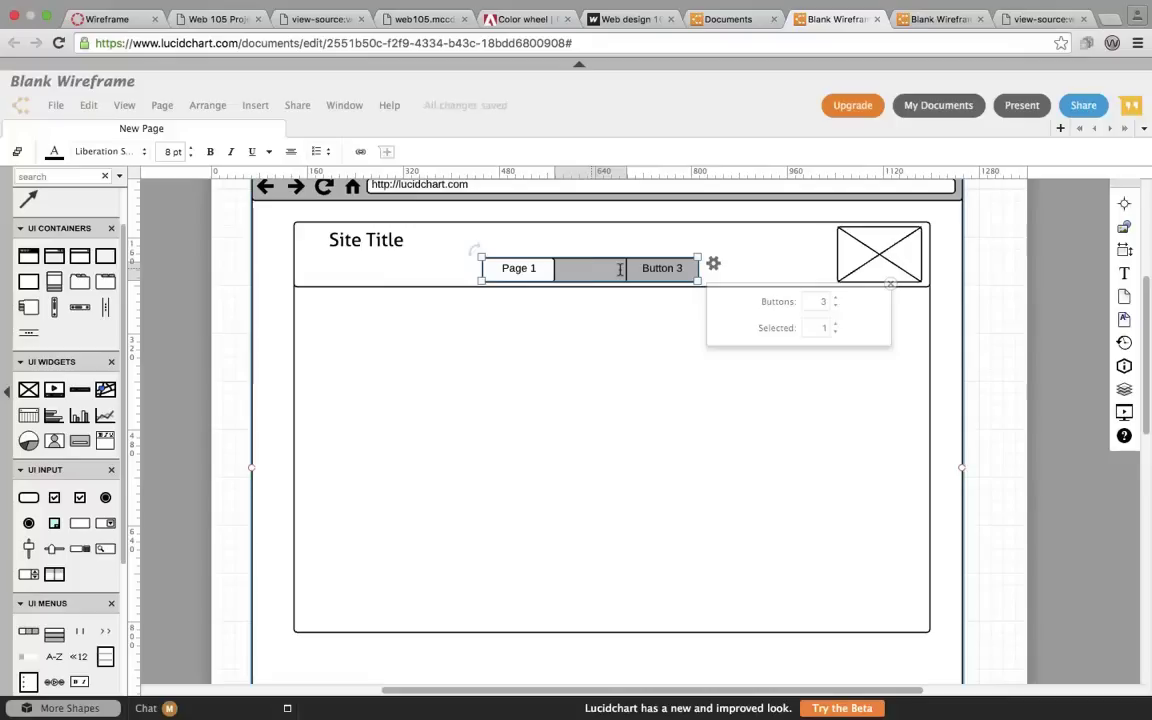
text(Page 2)
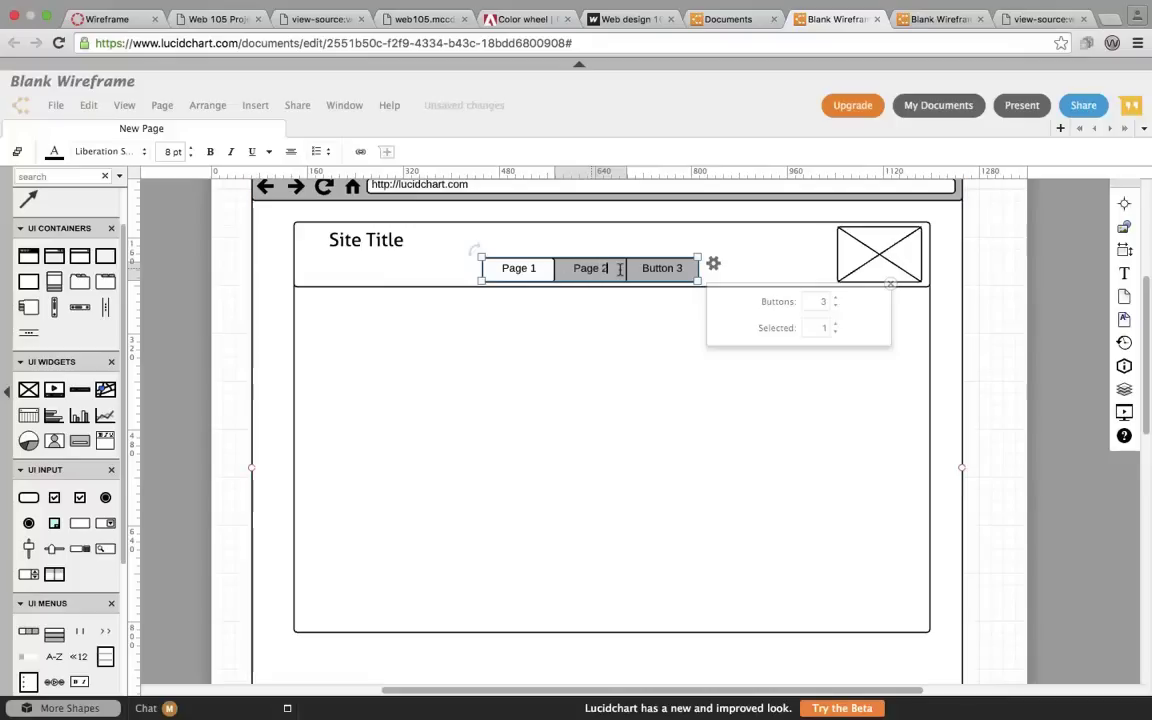
click(645, 270)
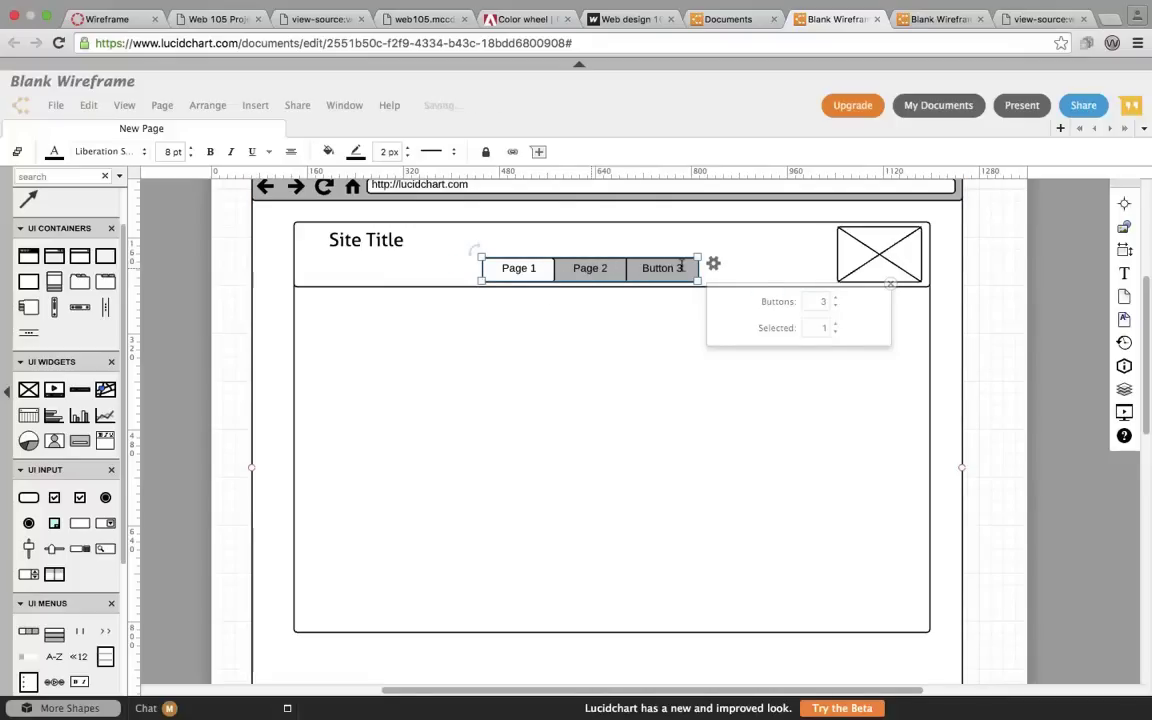
mouse_move(685, 267)
mouse_down()
mouse_move(656, 266)
mouse_move(675, 266)
mouse_up()
double_click(675, 266)
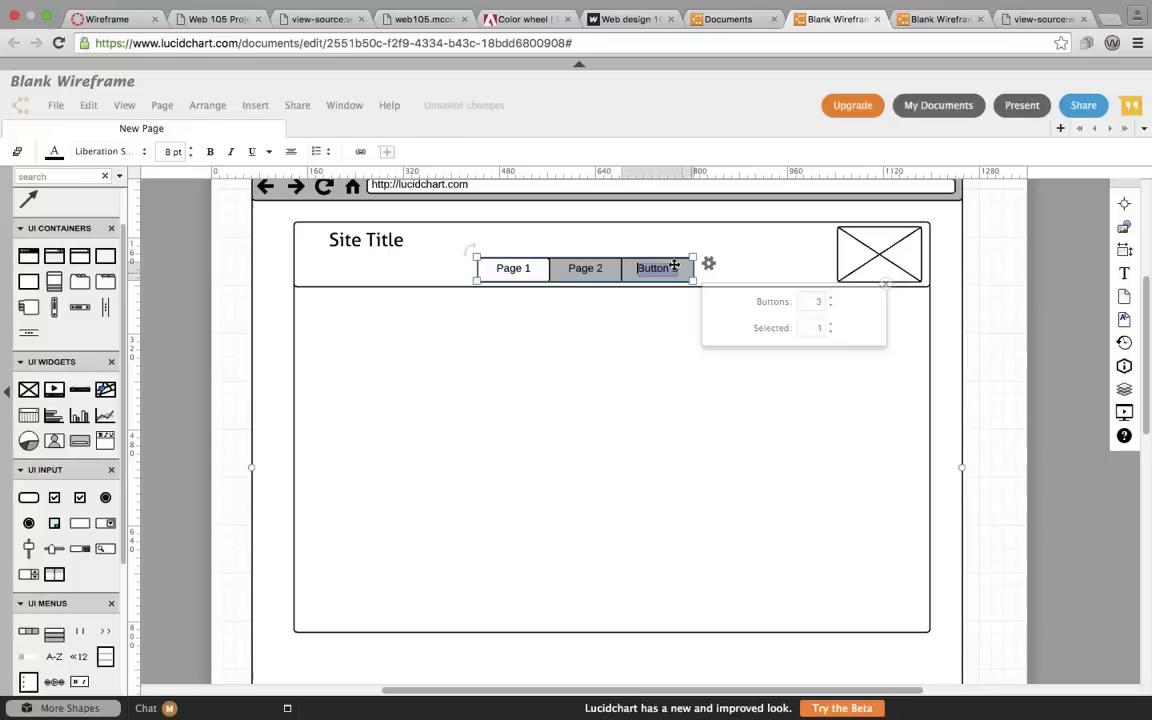
text(Page)
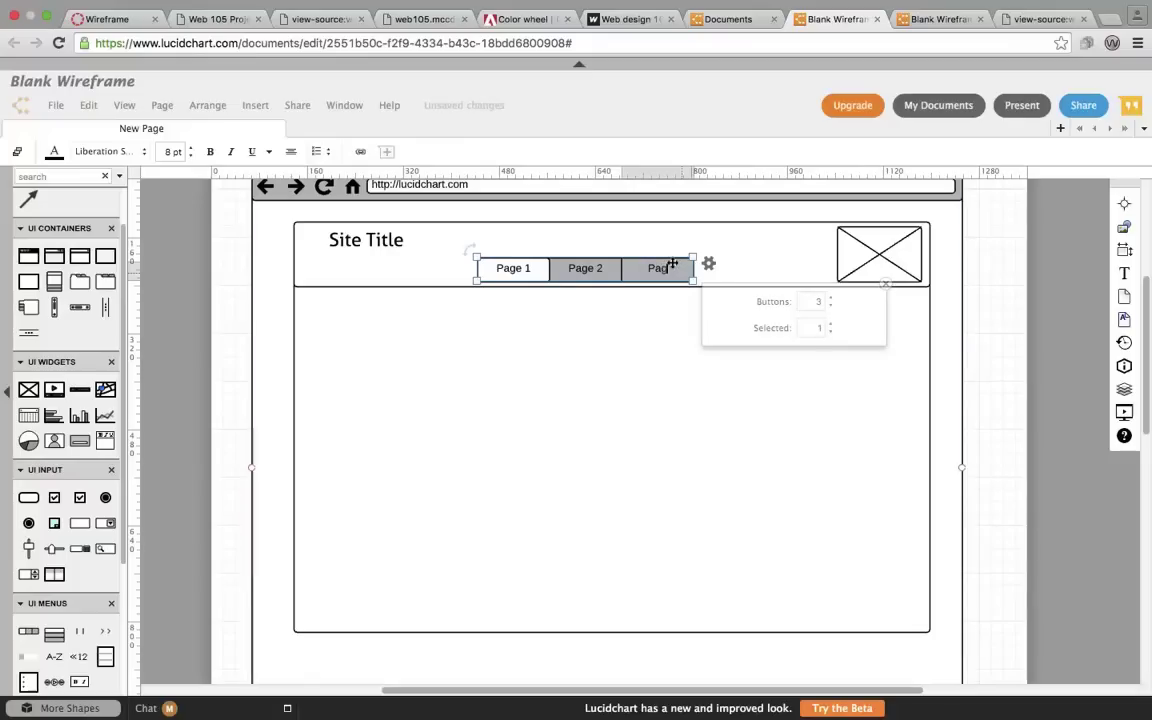
click(596, 330)
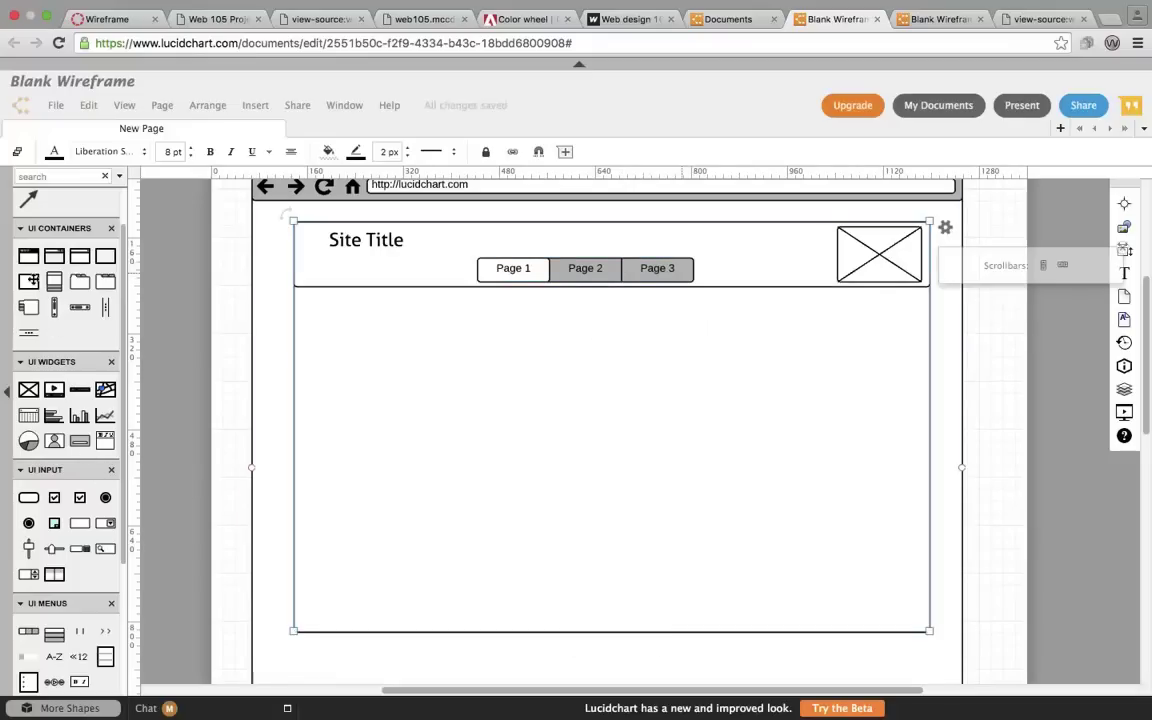
Shape a container into a thin footer bar along the bottom and center Link 1, Link 2, Link 3 in it
drag(44, 295, 387, 556)
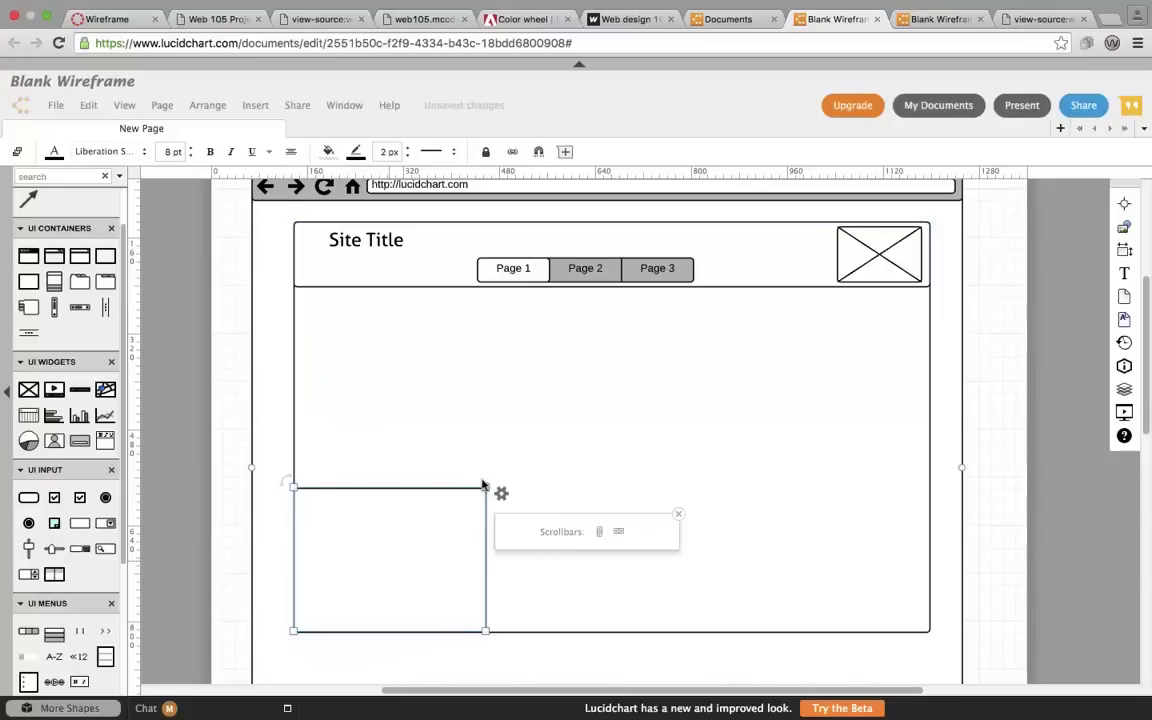
drag(484, 488, 921, 595)
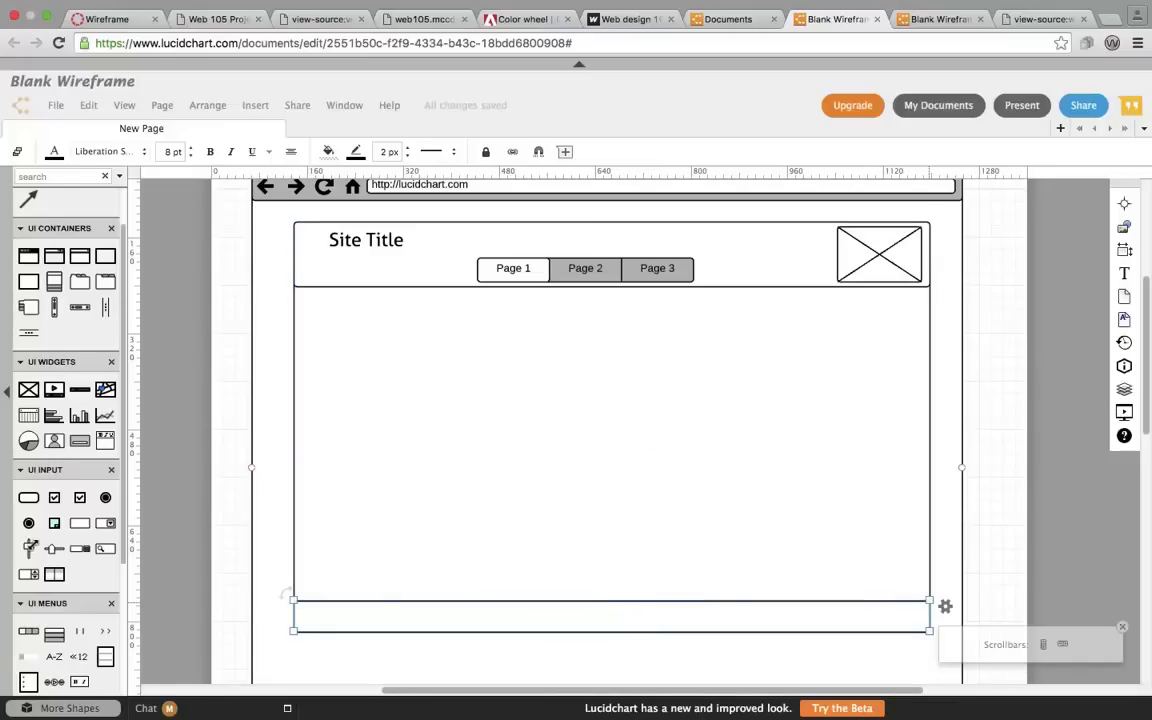
scroll(29, 547, down, 3)
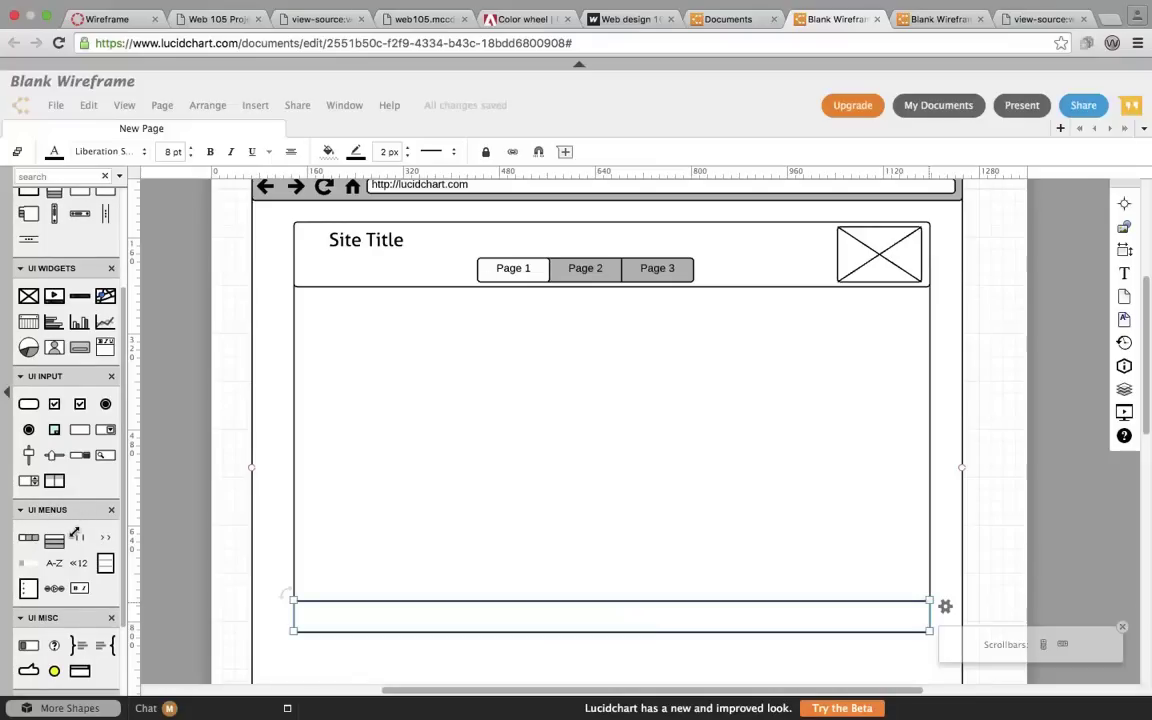
click(228, 532)
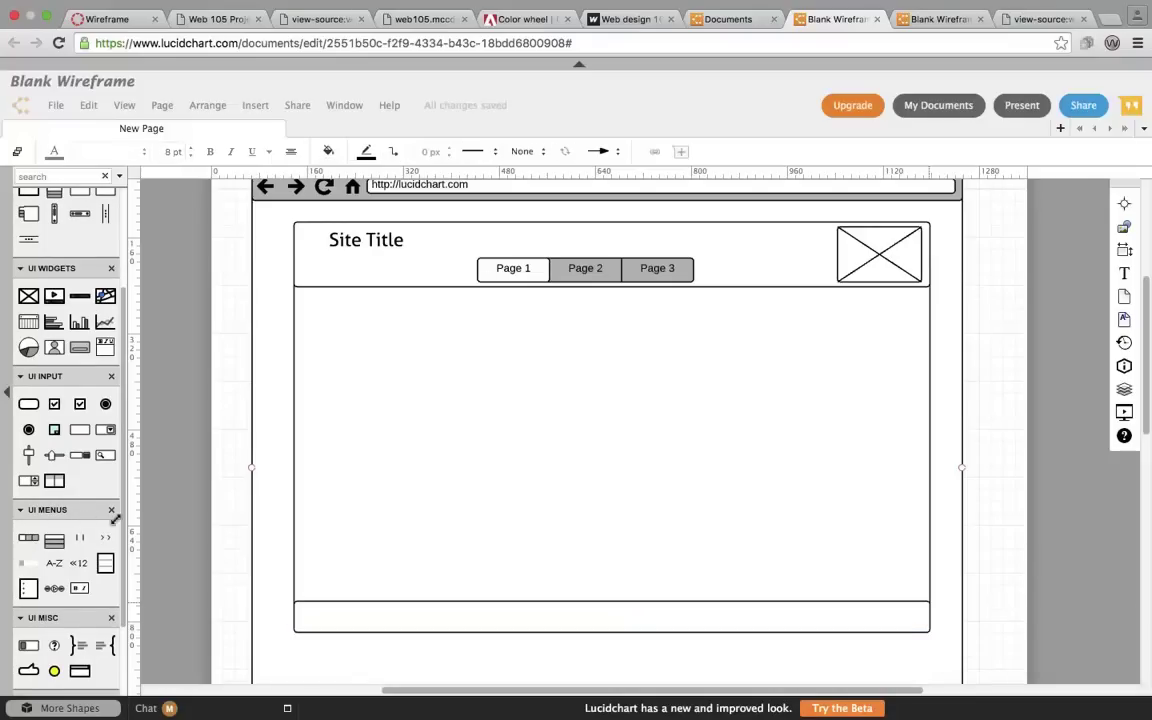
drag(80, 537, 609, 617)
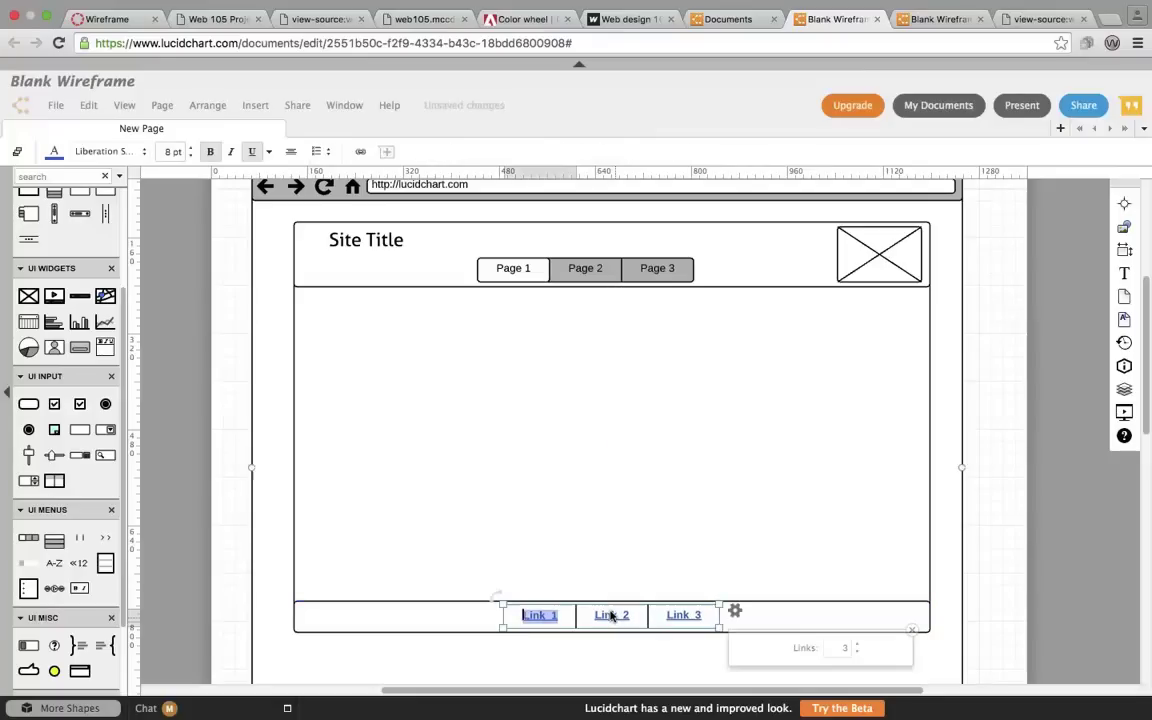
click(661, 505)
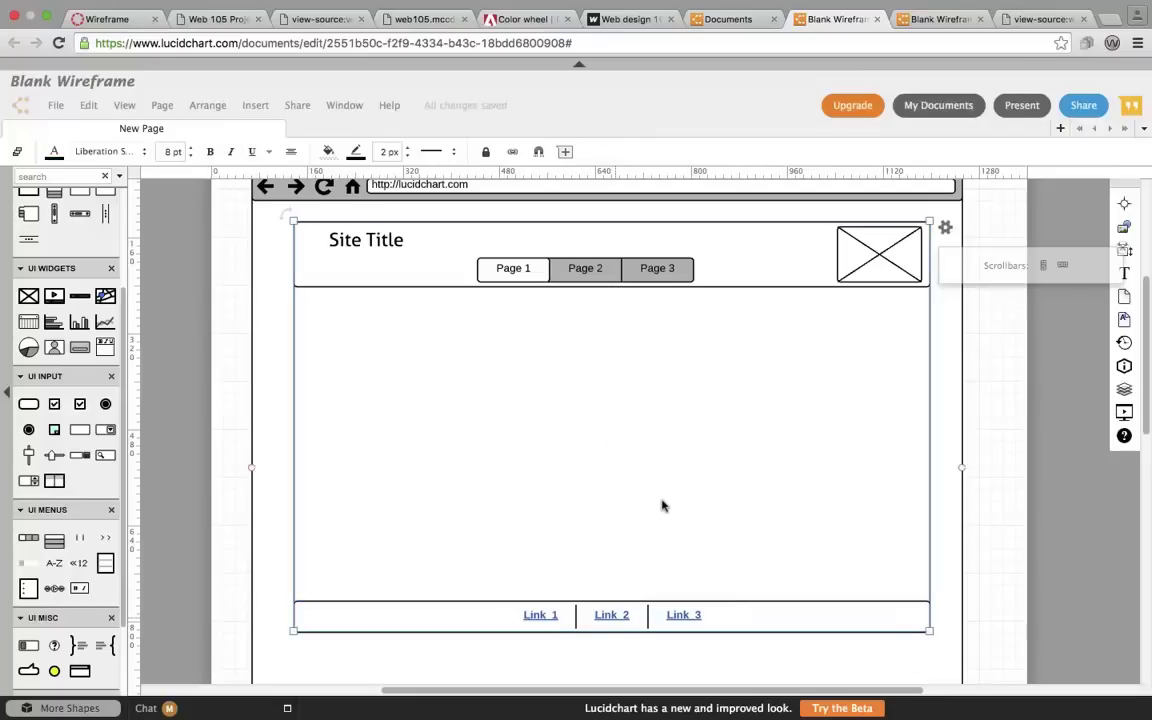
double_click(247, 129)
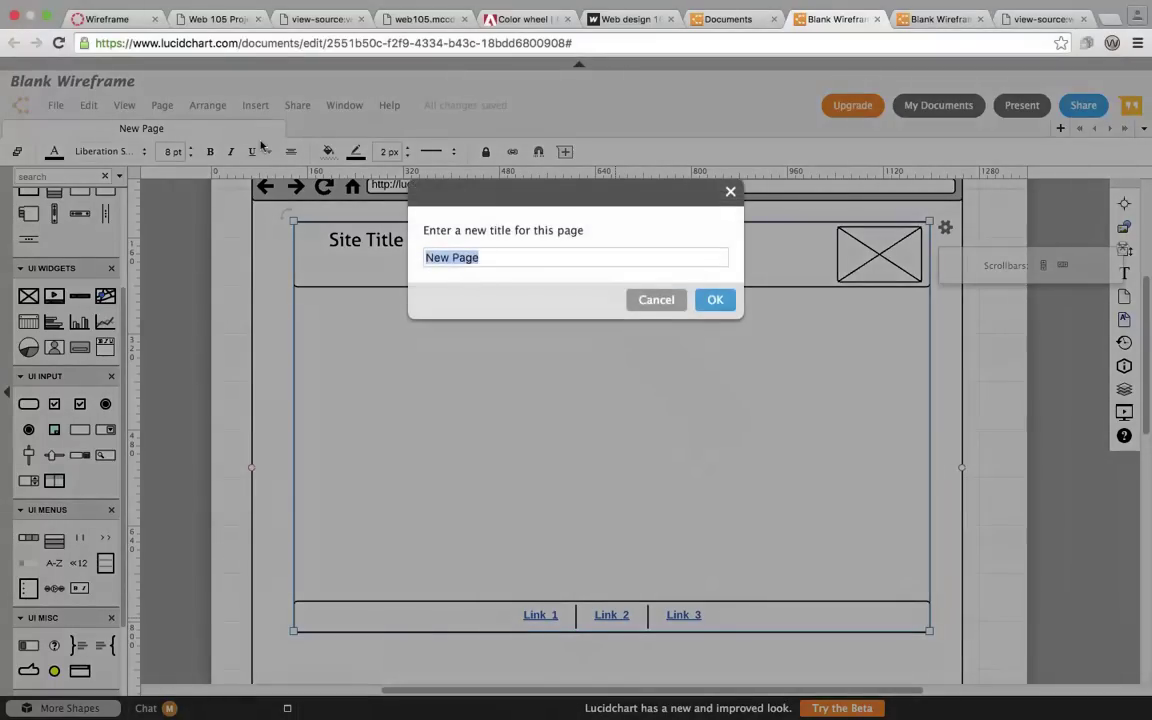
text(Master)
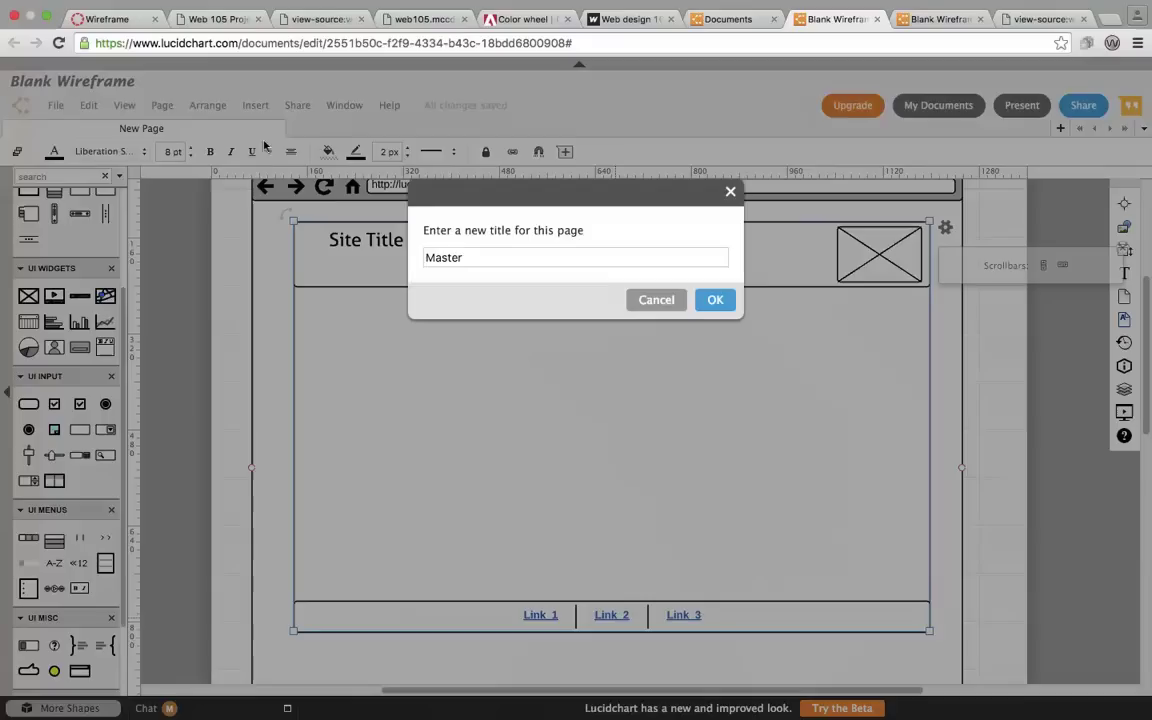
click(716, 301)
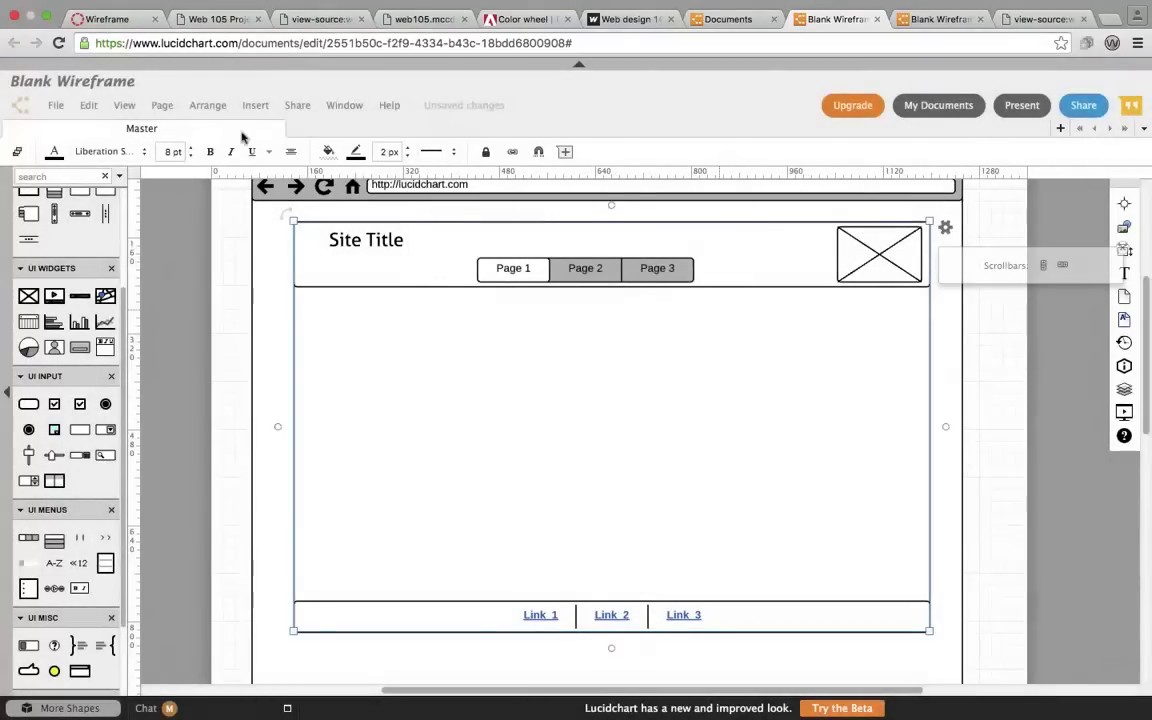
double_click(241, 131)
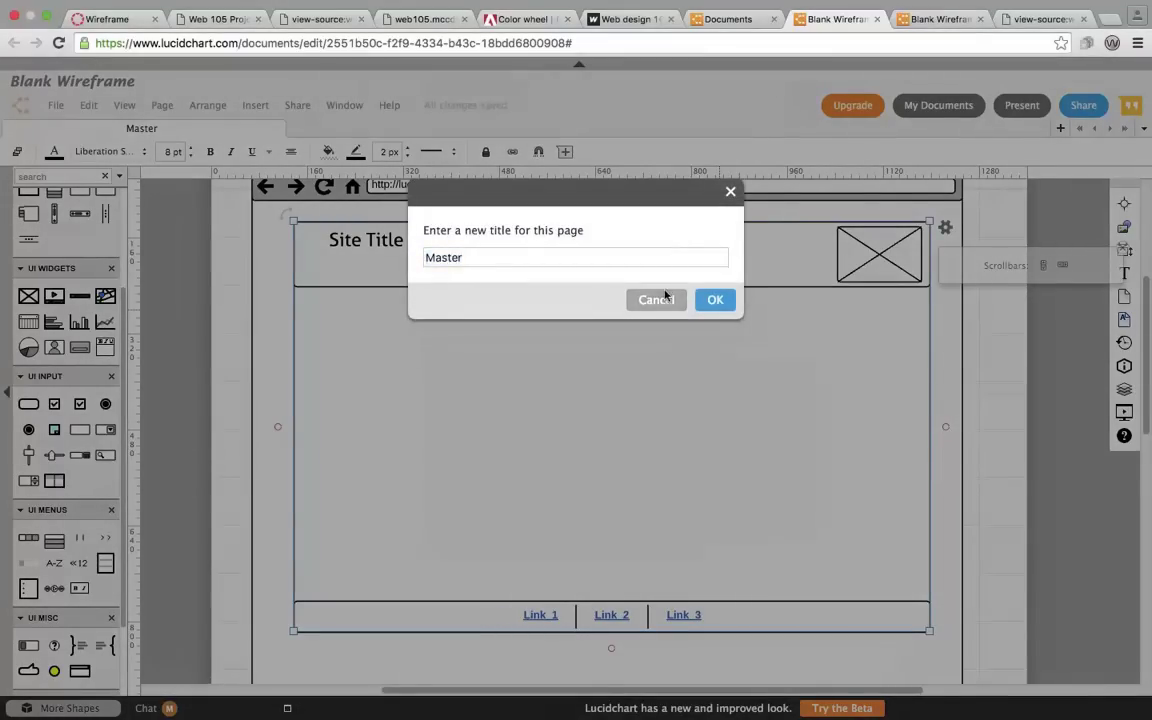
click(665, 298)
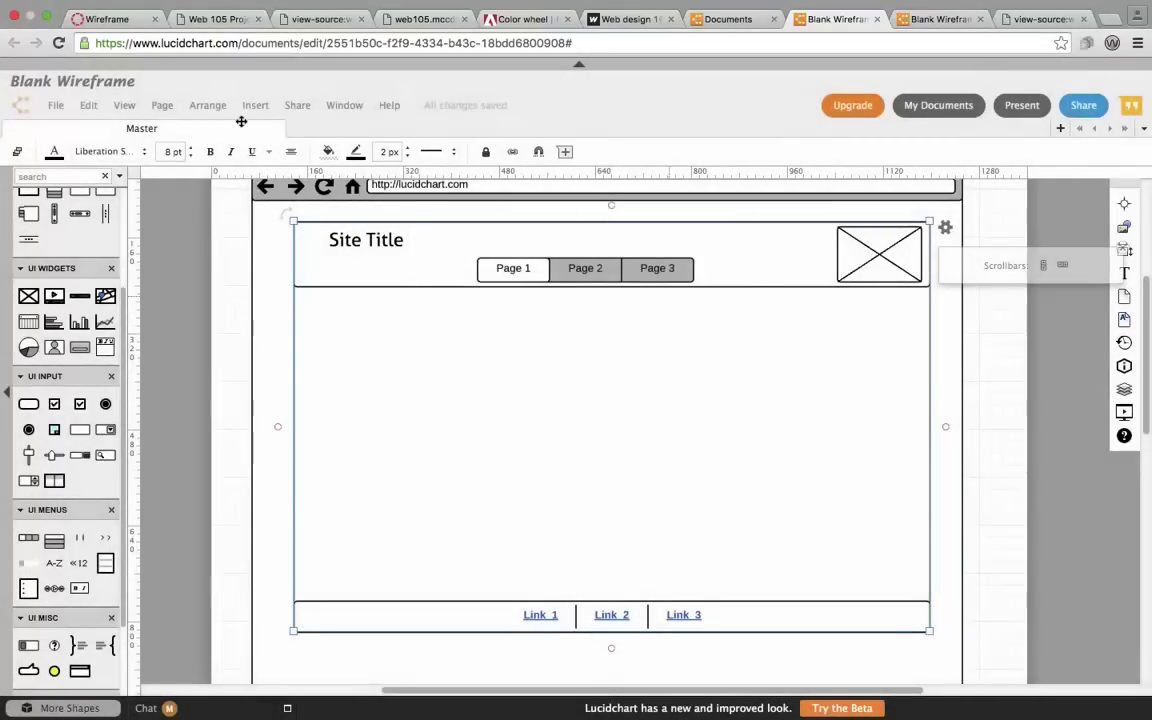
Convert the Master page tab to a master, then add New Page 2 from that master
right_click(244, 127)
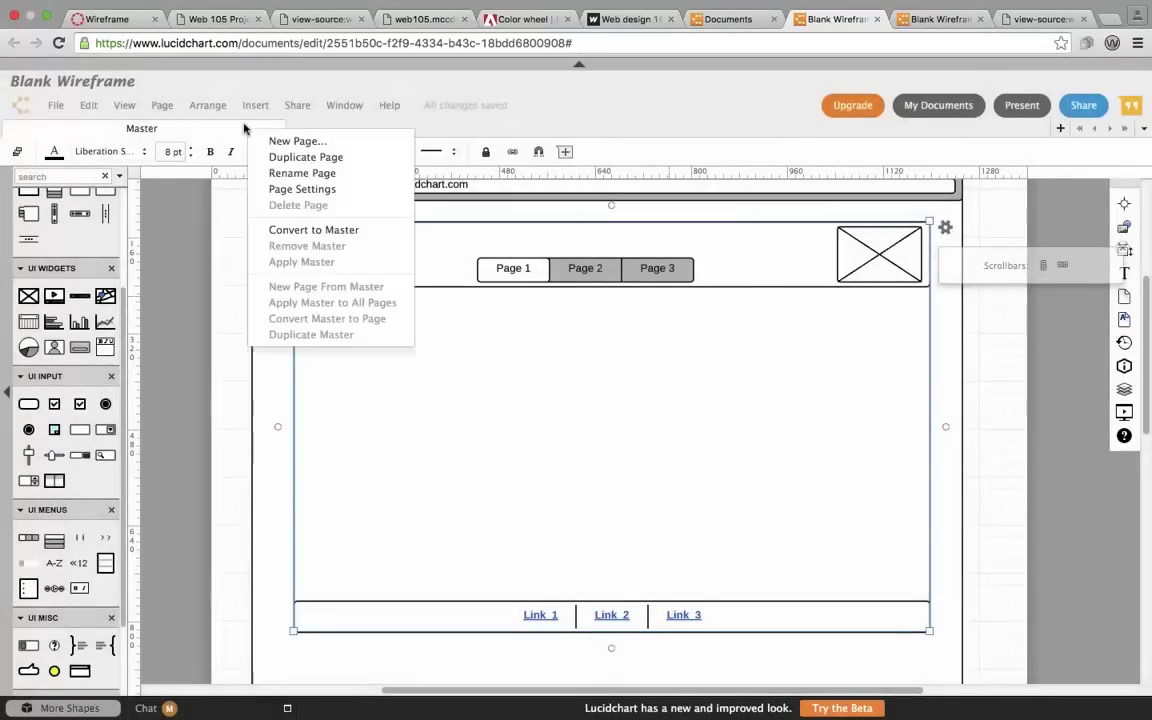
click(294, 230)
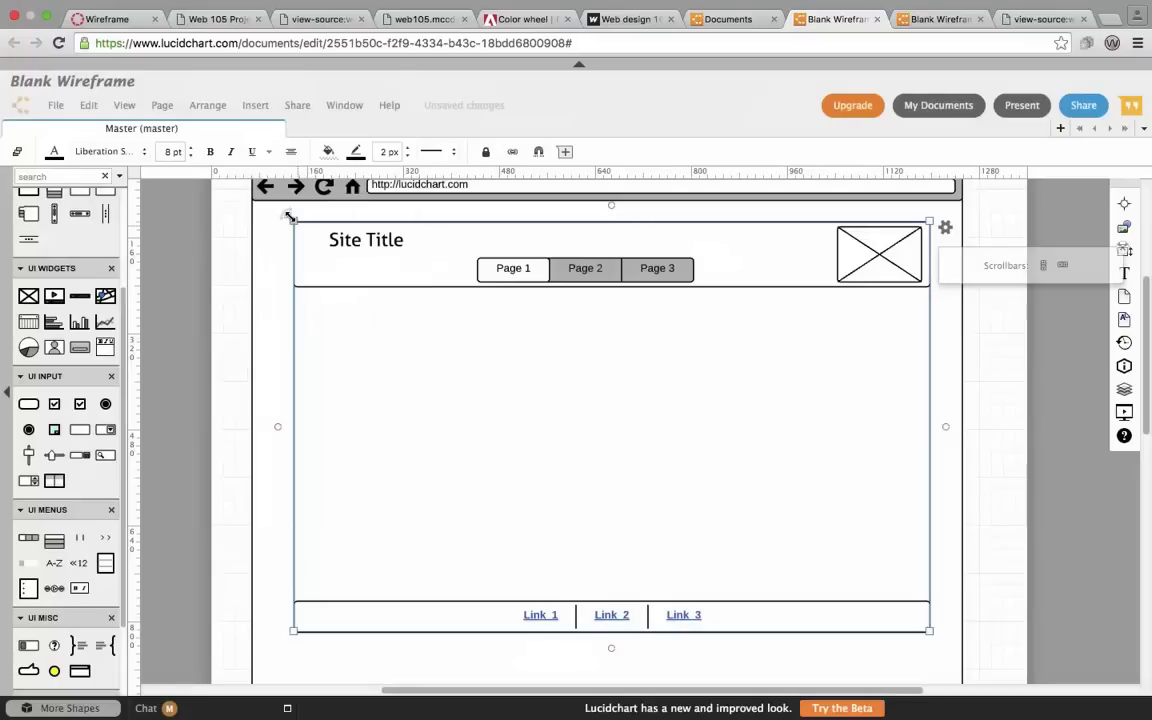
right_click(256, 128)
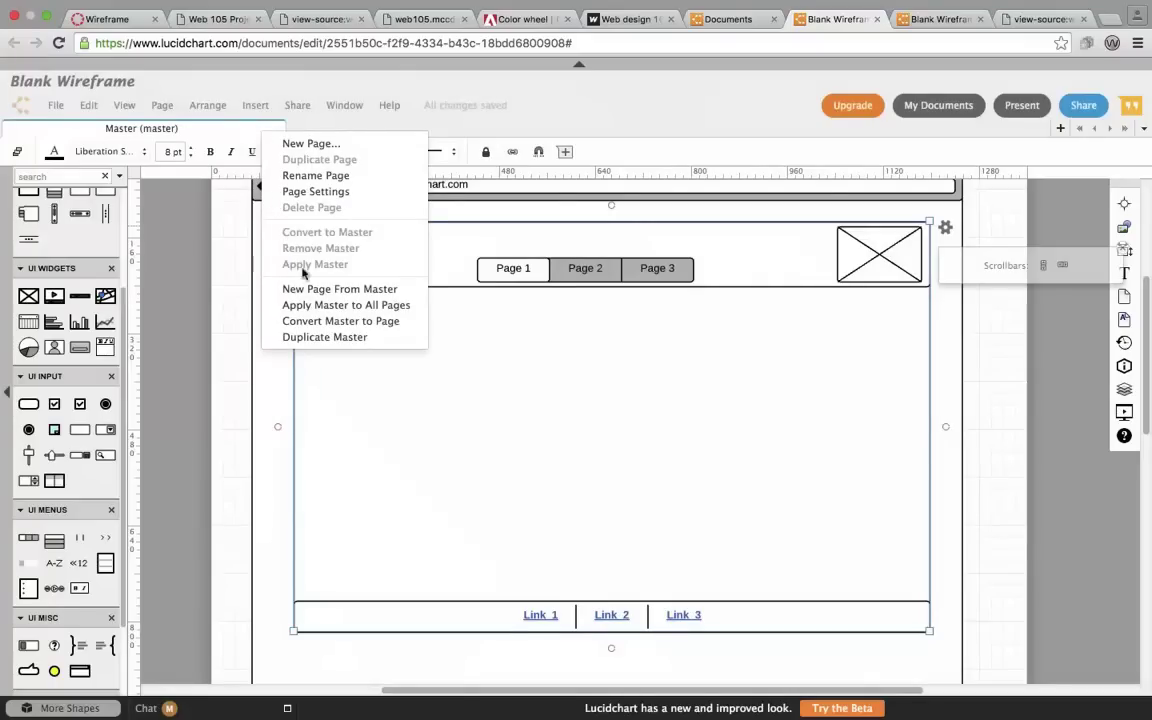
click(330, 289)
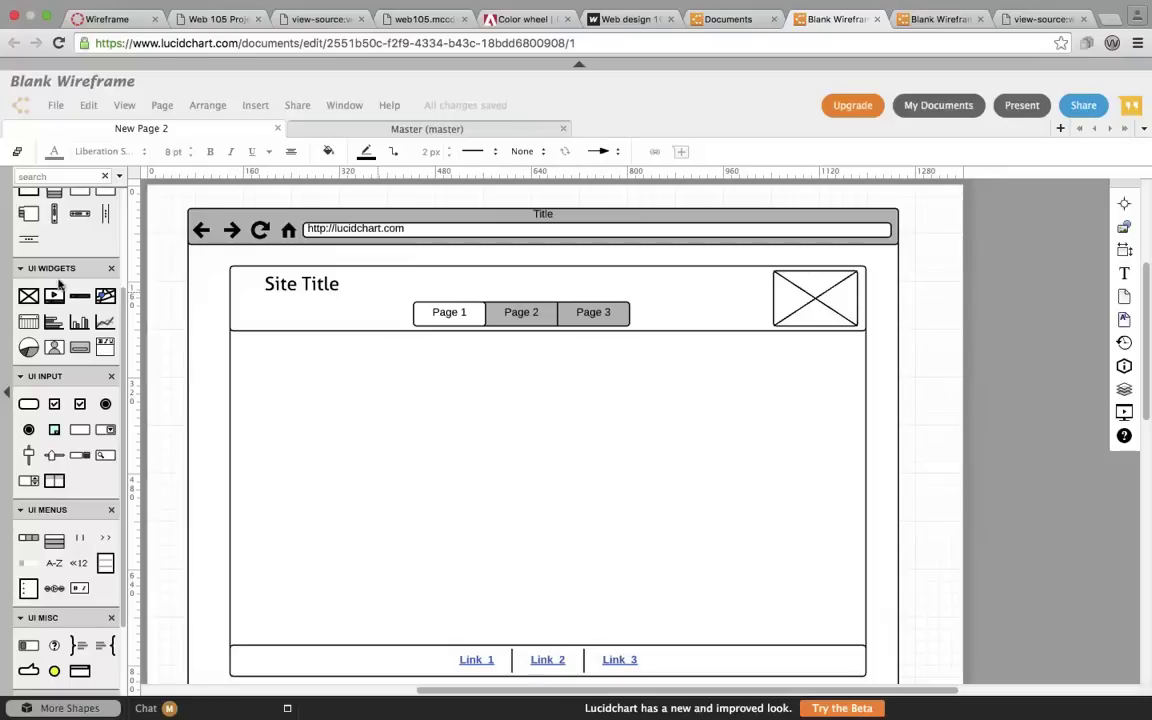
drag(28, 295, 476, 411)
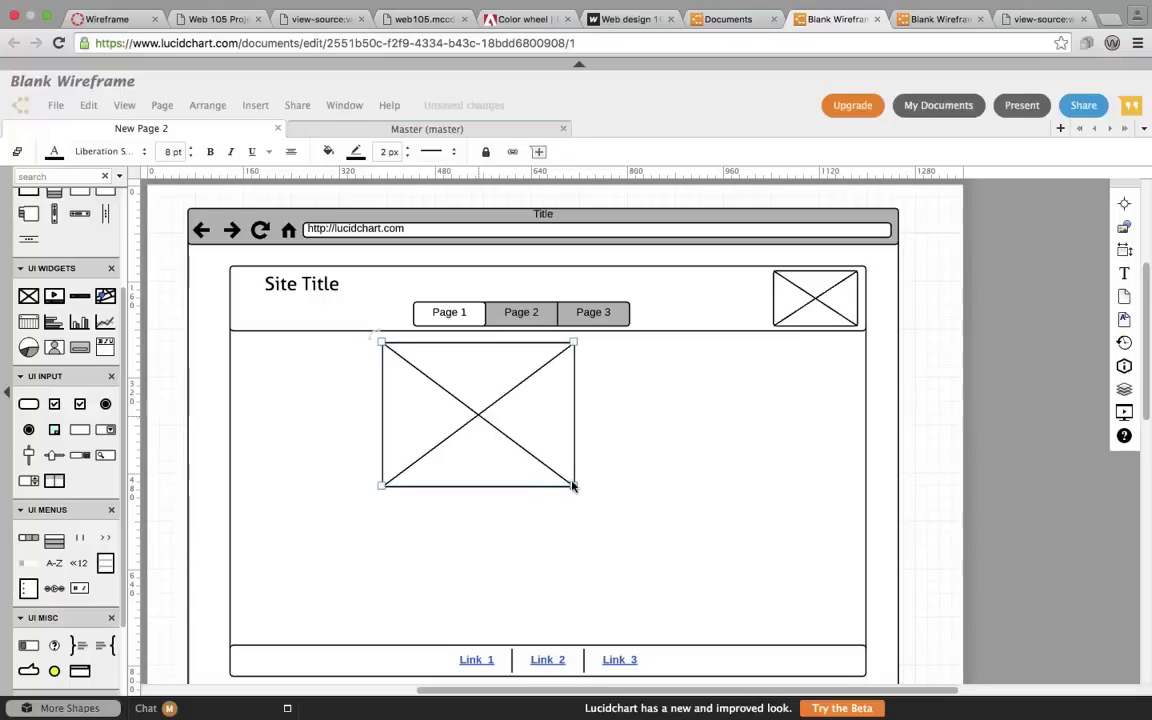
drag(573, 485, 767, 487)
drag(705, 458, 686, 456)
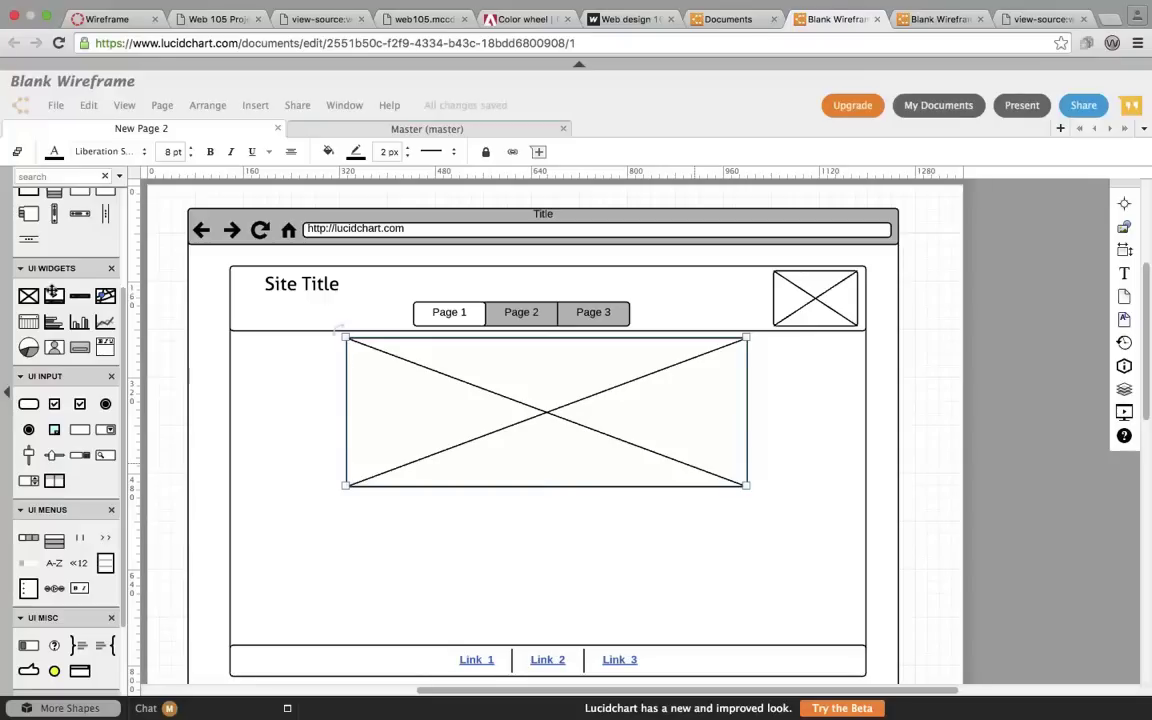
key(Delete)
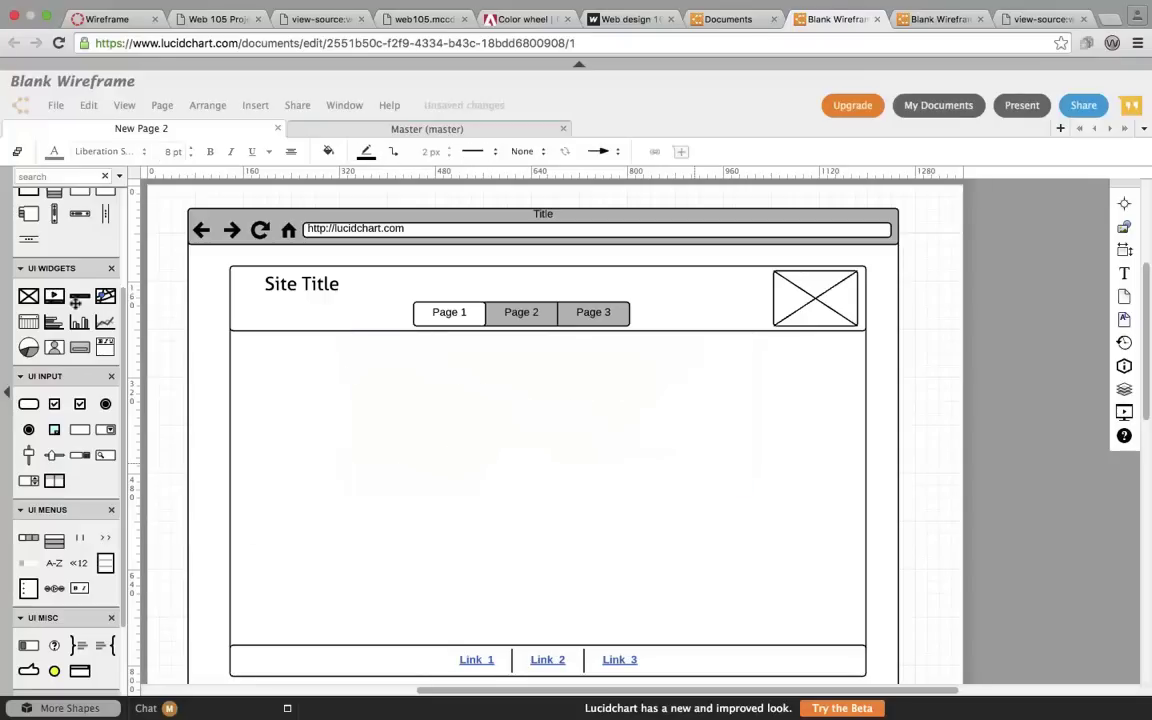
Add a video player from UI Widgets, enlarge it and move it to the content area's left
drag(57, 303, 529, 416)
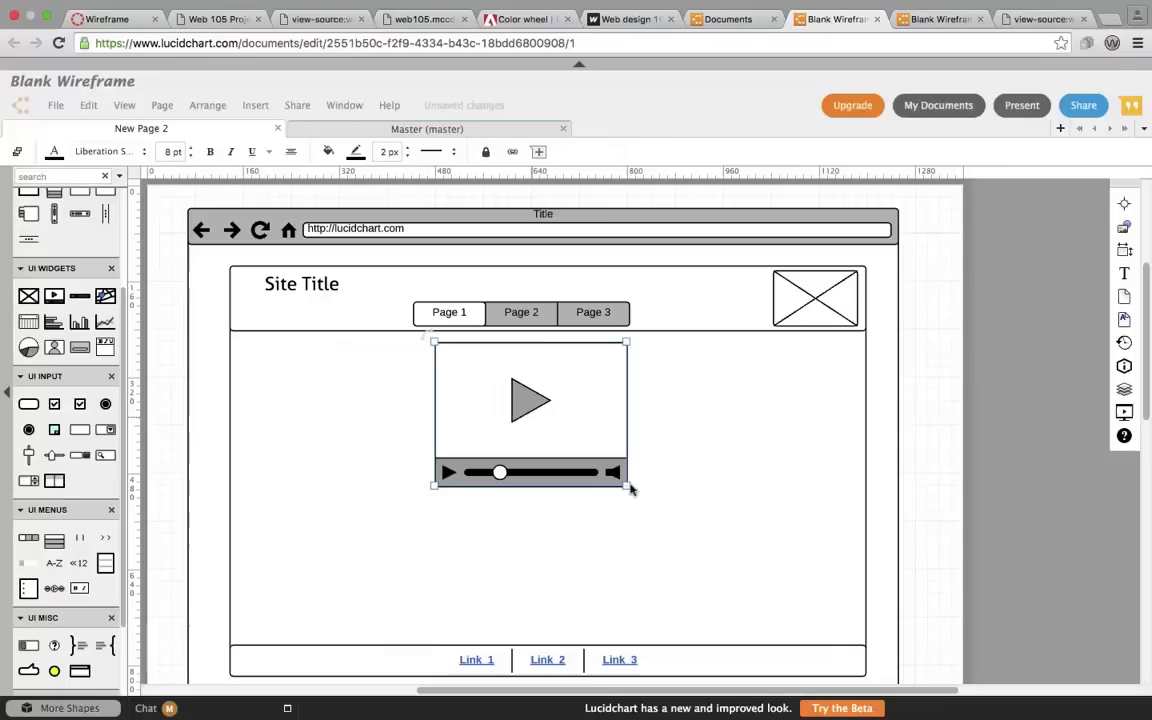
drag(626, 486, 751, 493)
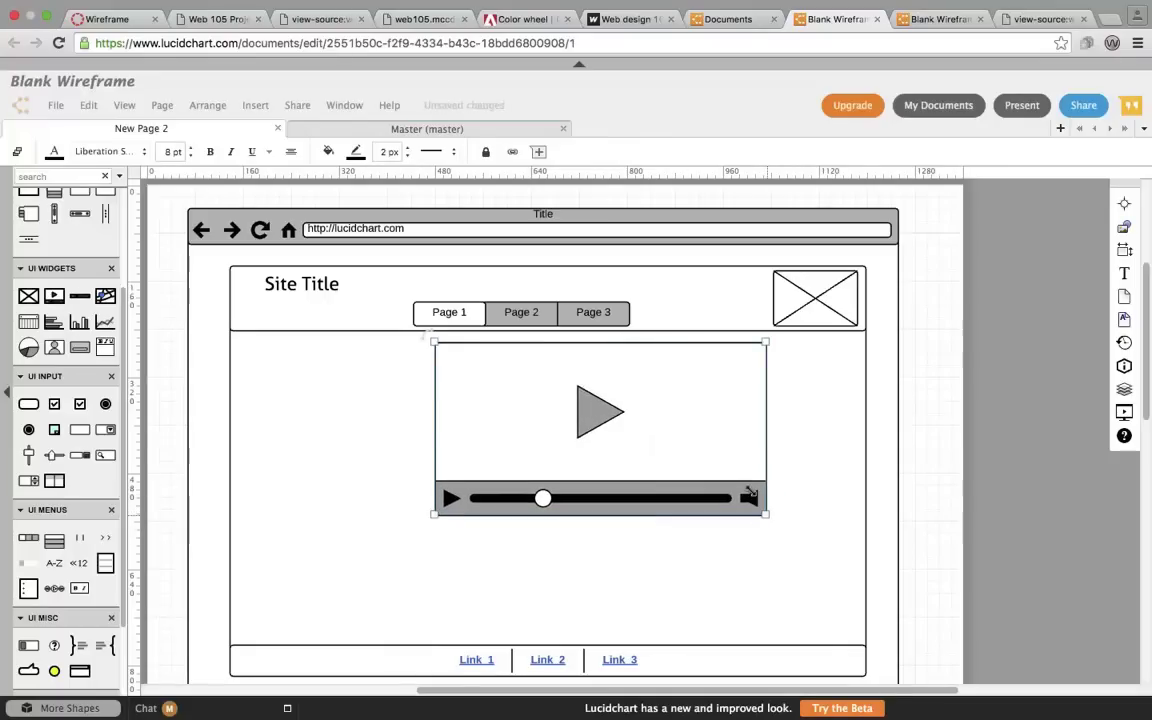
drag(718, 438, 548, 488)
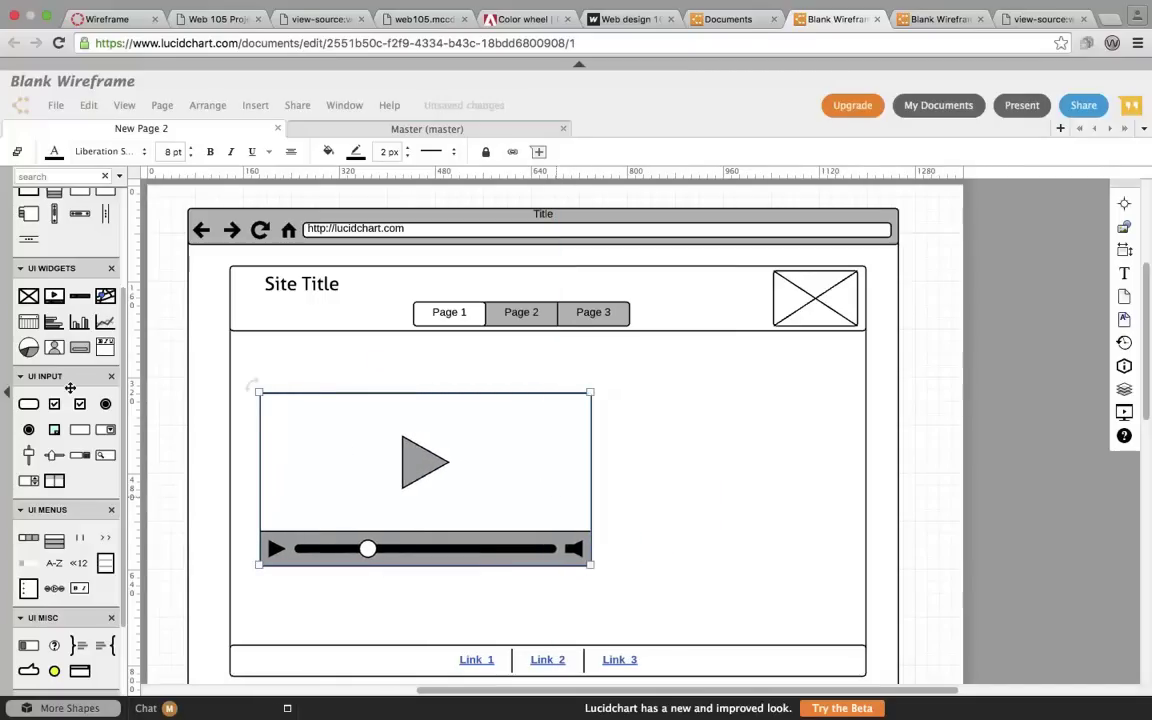
scroll(34, 215, up, 3)
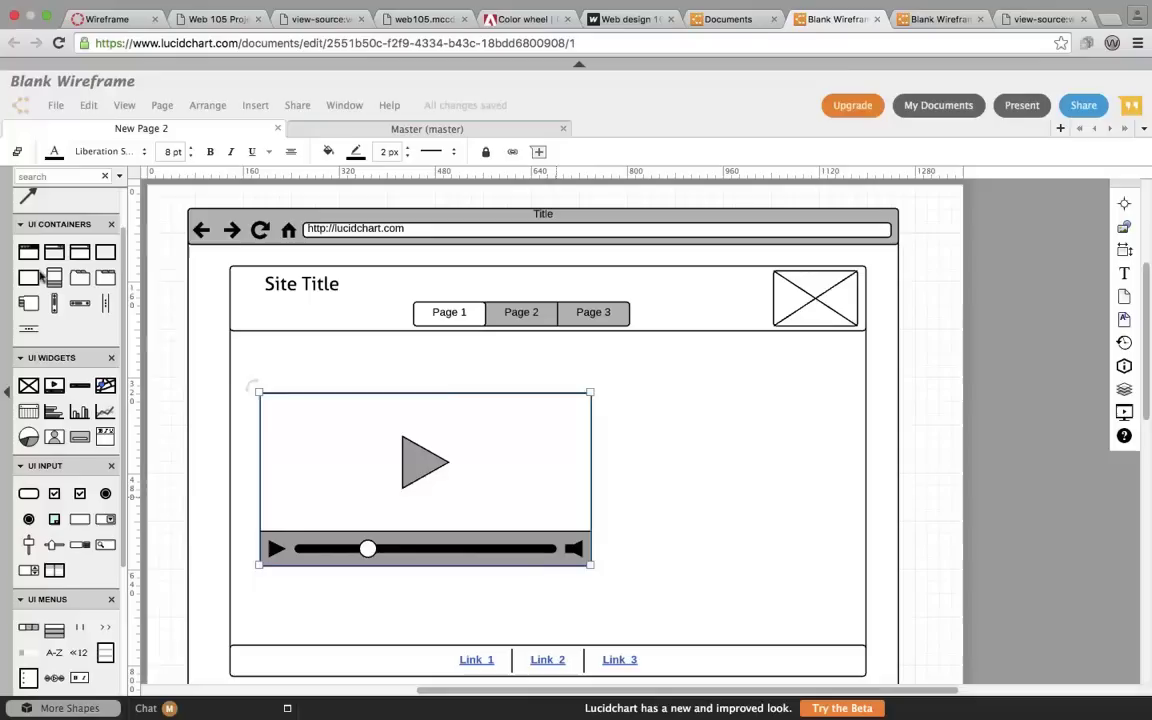
Add a content box right of the video, stretched toward the footer links, keeping Liberation Sans
drag(30, 251, 708, 428)
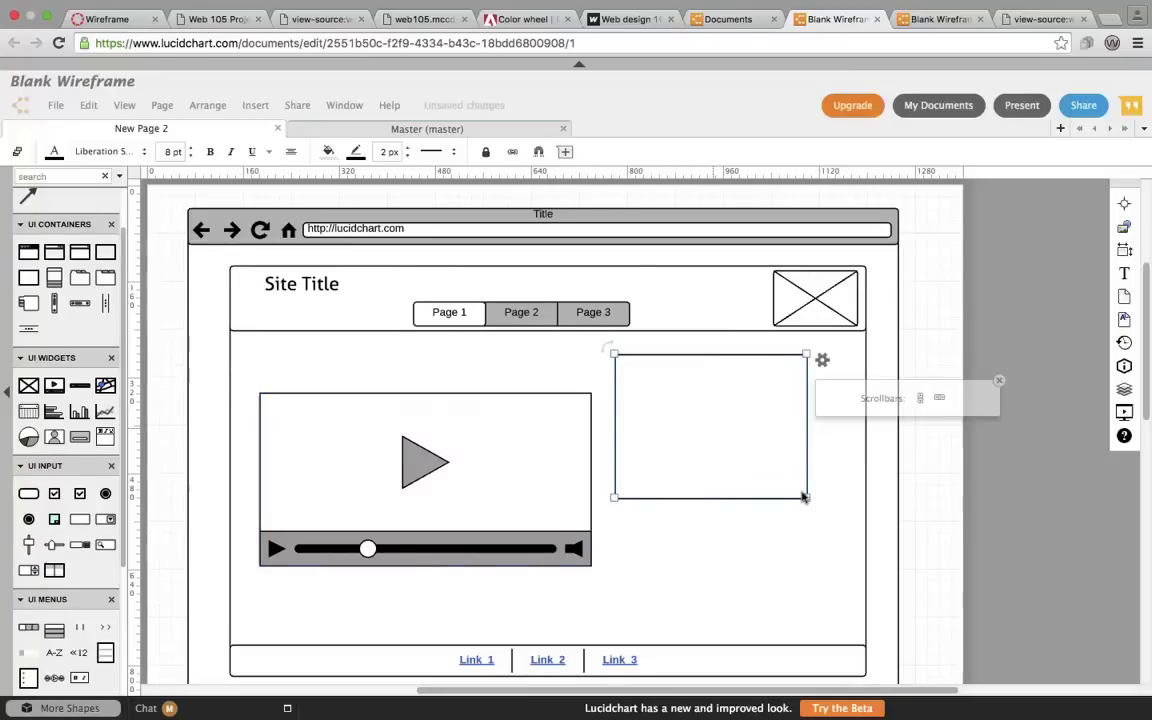
drag(803, 500, 843, 613)
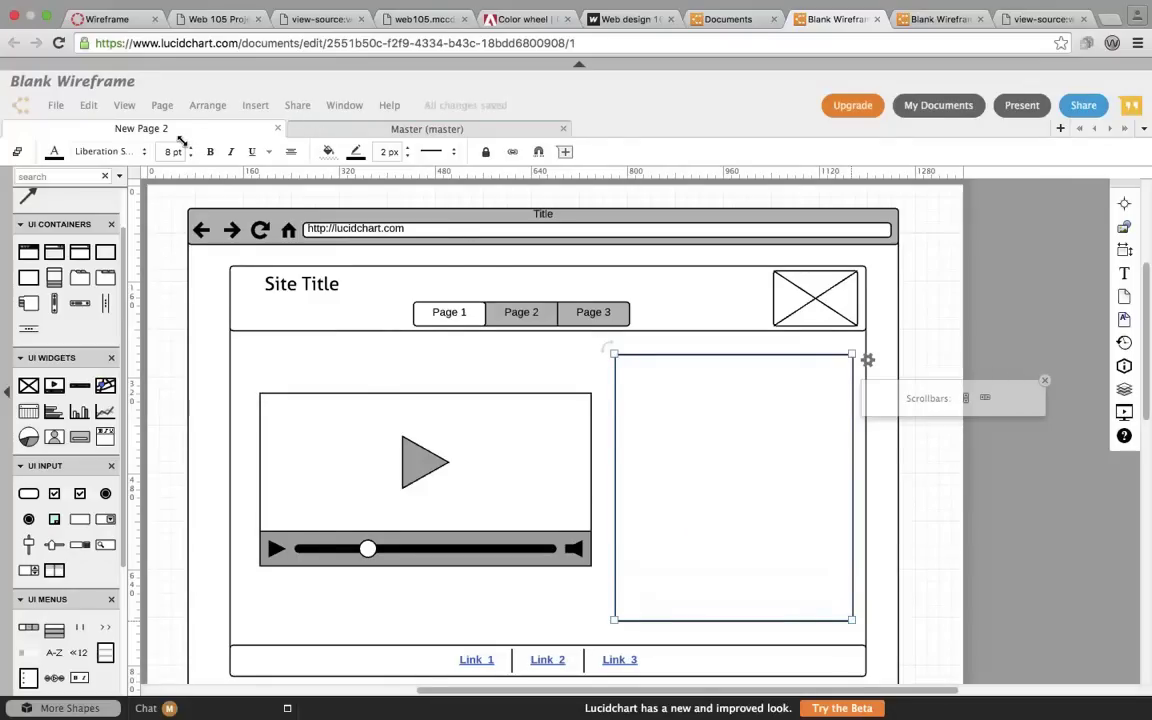
scroll(178, 146, up, 1)
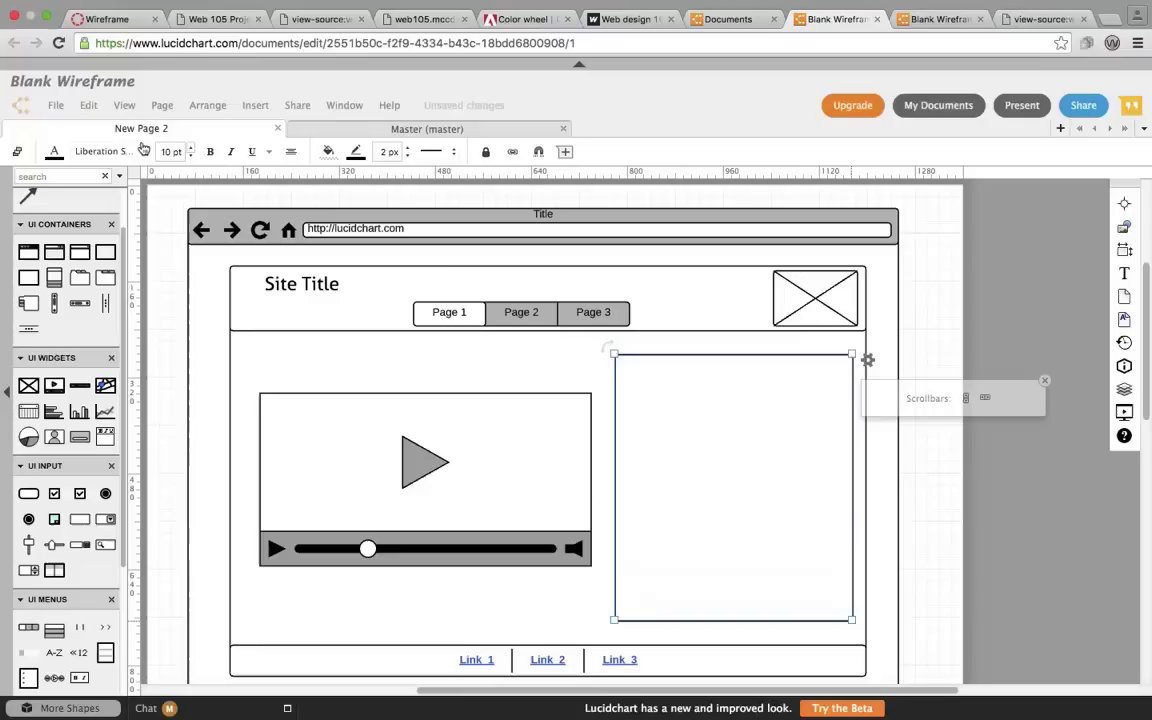
click(143, 151)
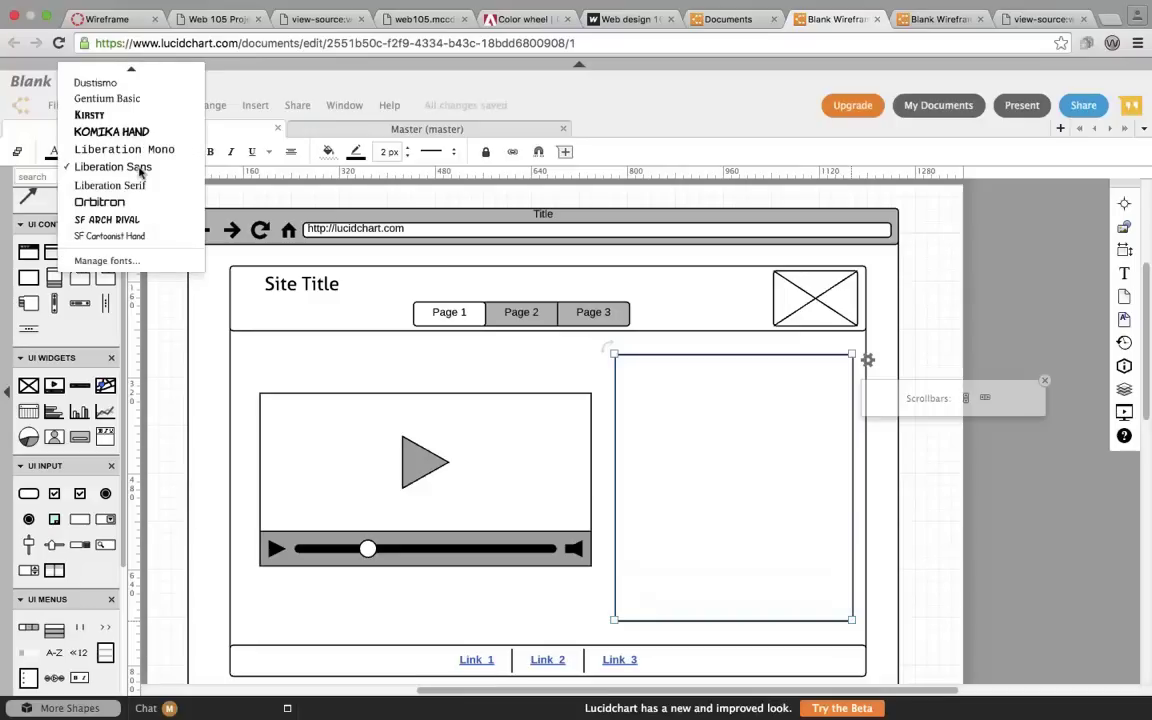
click(138, 168)
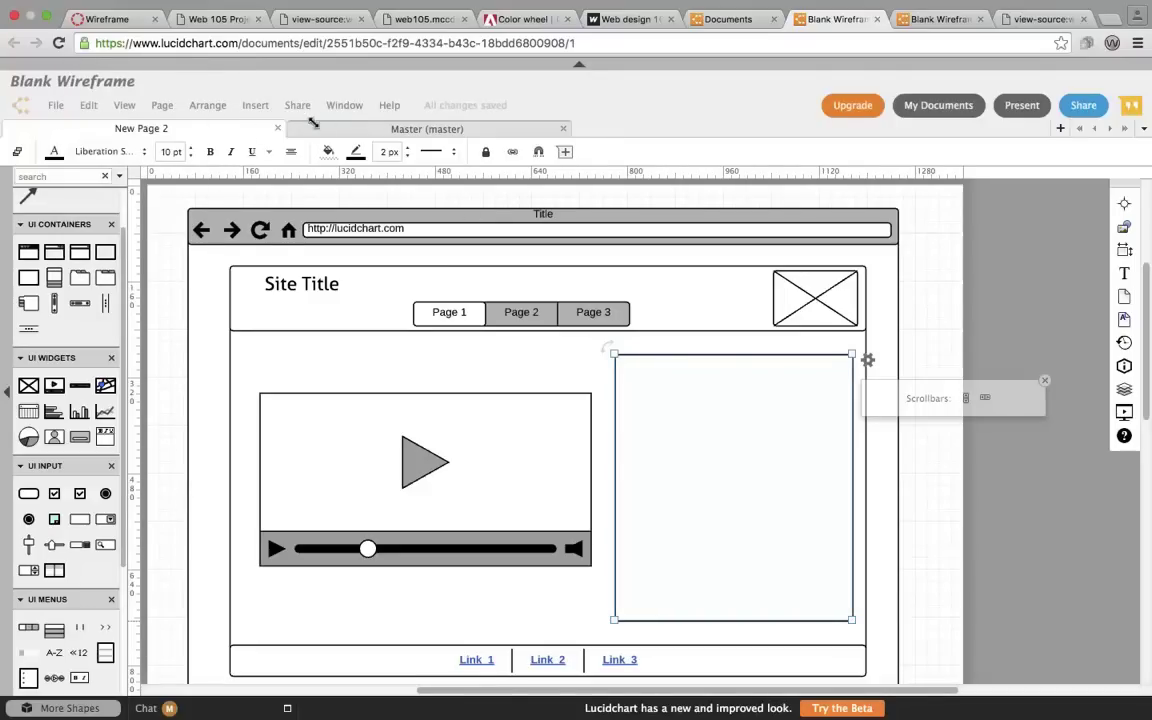
click(262, 107)
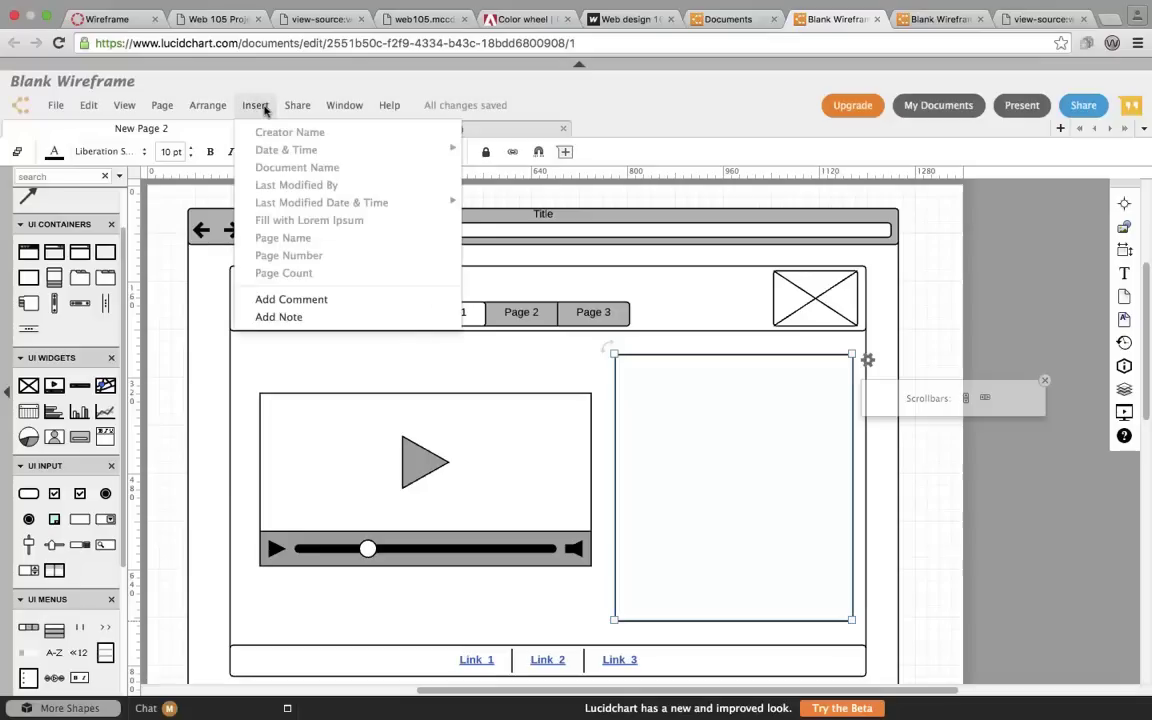
click(658, 398)
key(Escape)
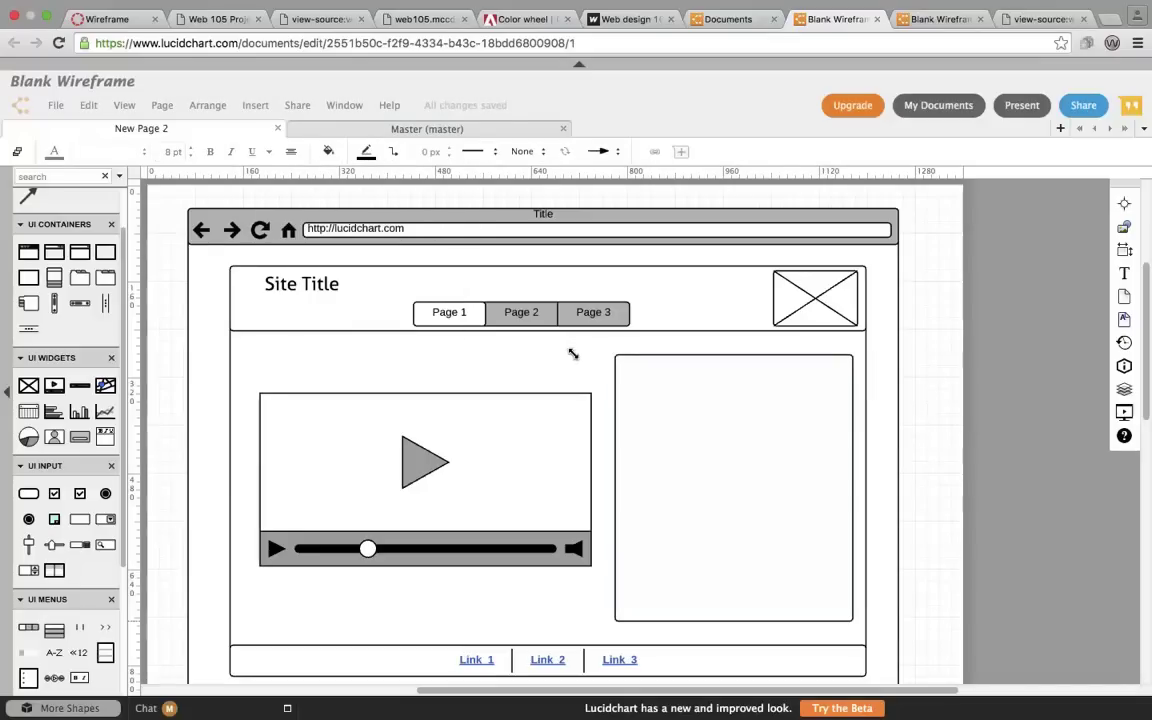
Fill the box with Lorem Ipsum placeholder text aligned left and top
click(724, 438)
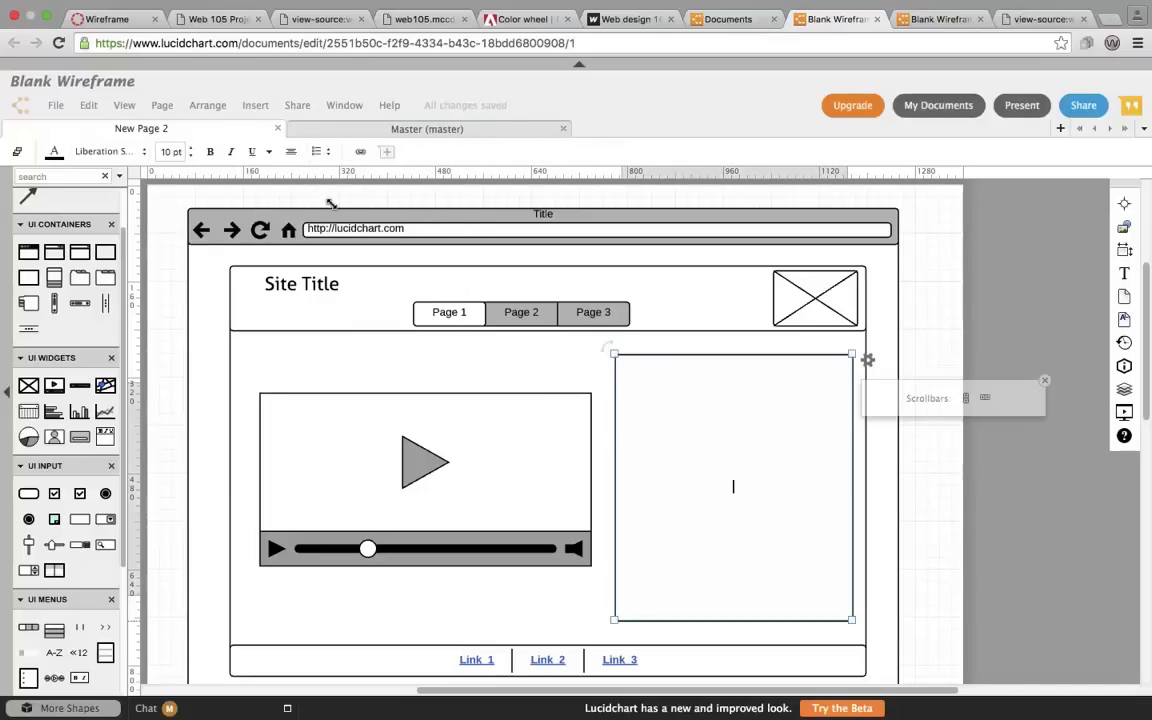
click(256, 105)
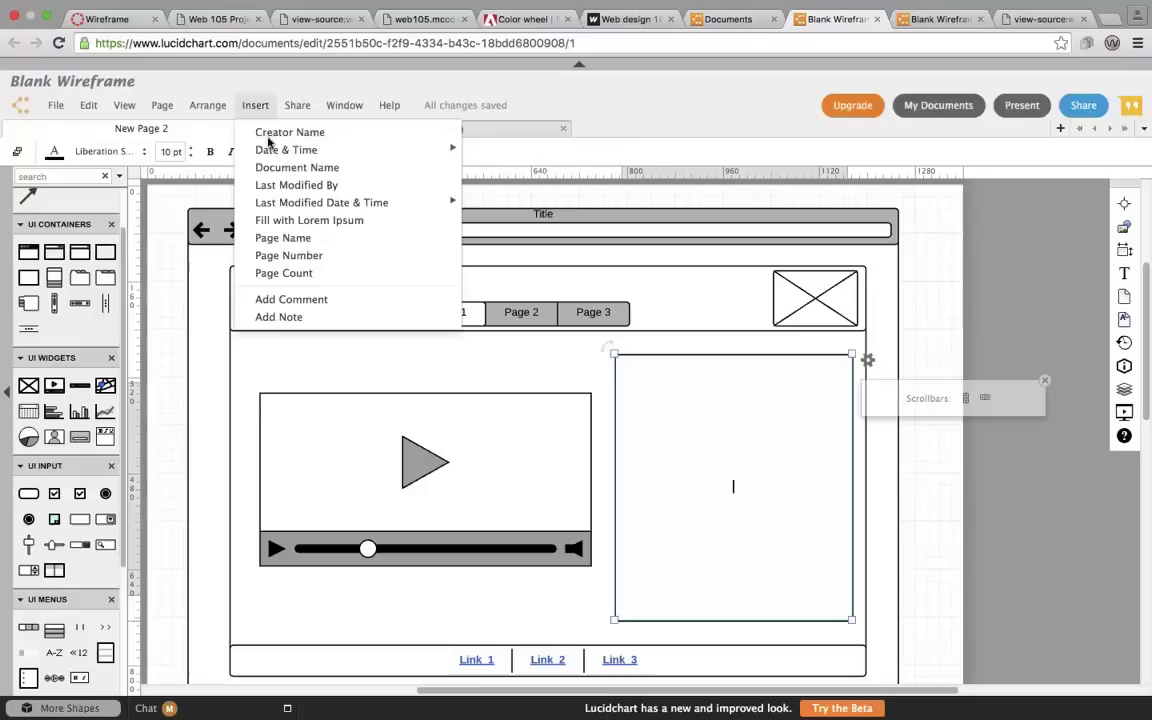
click(303, 221)
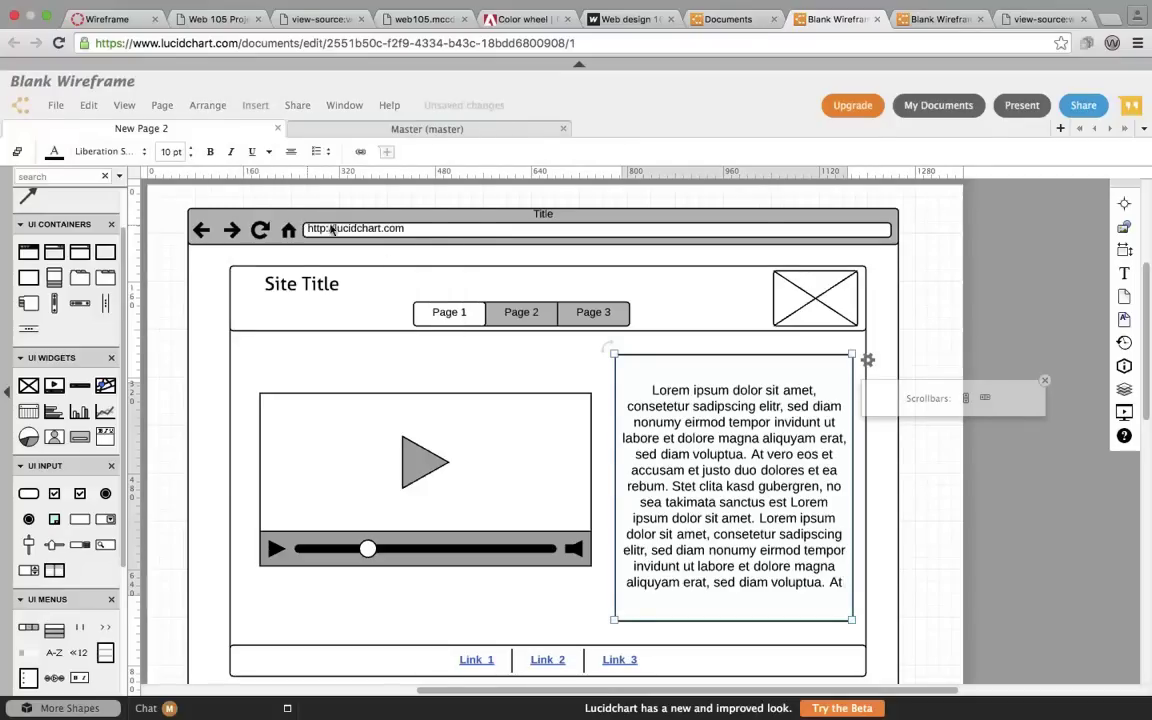
click(293, 150)
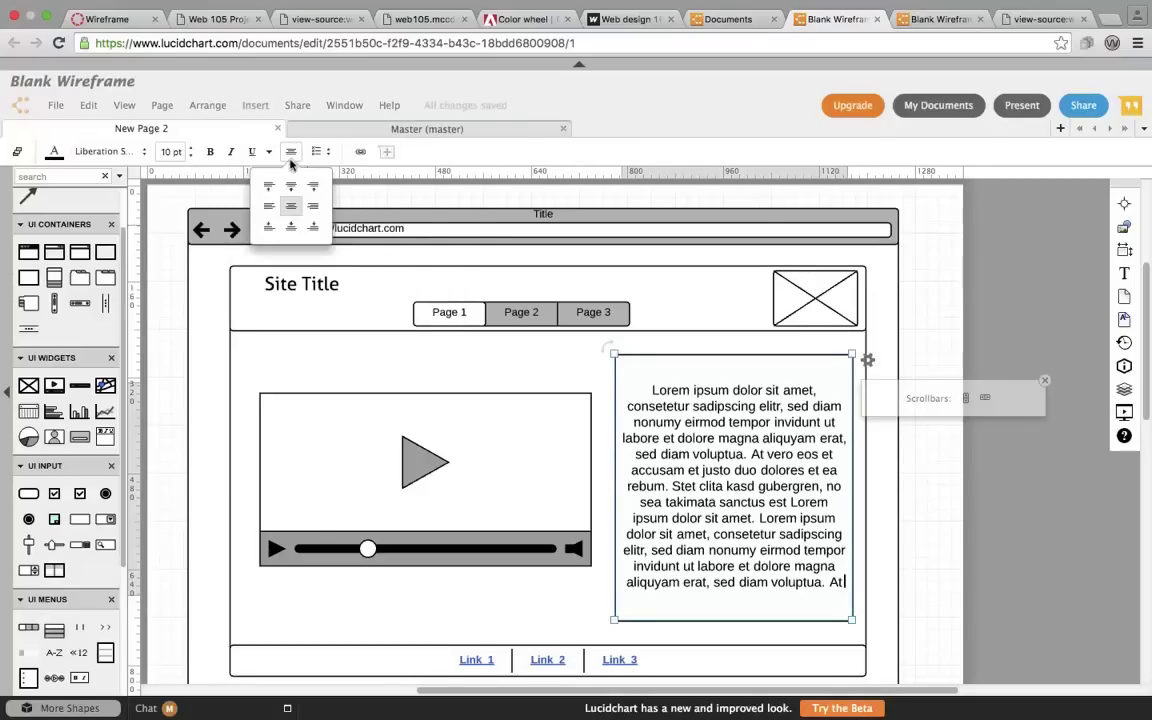
click(268, 204)
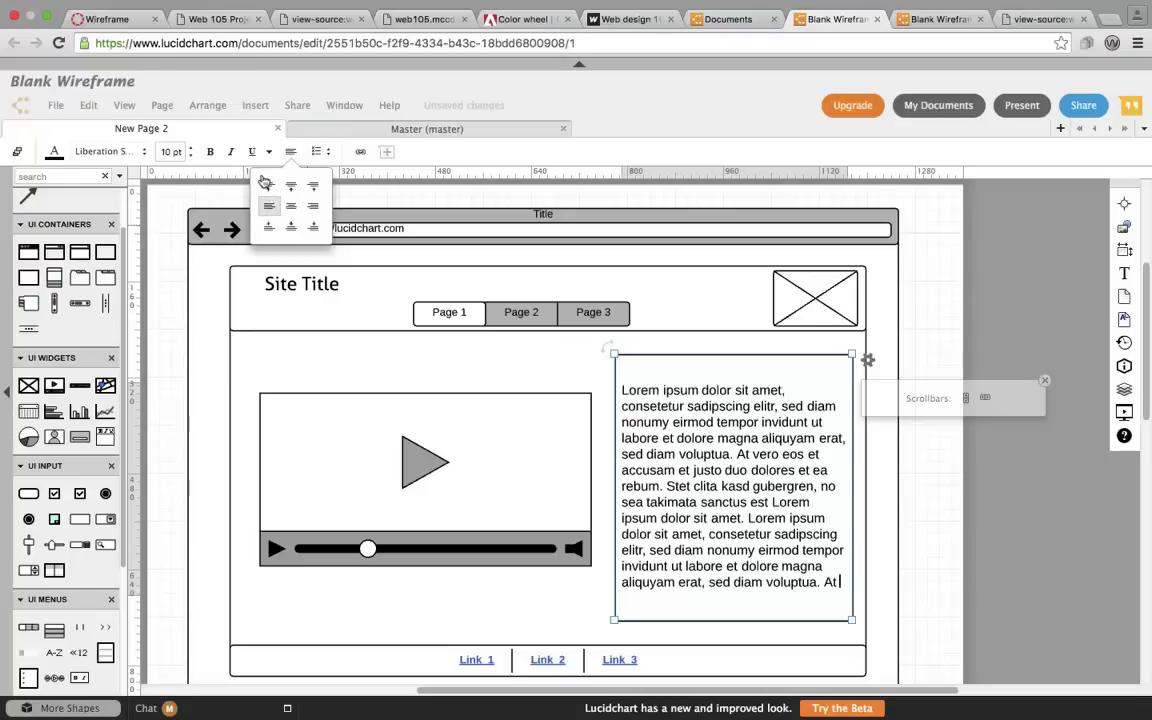
click(268, 185)
click(570, 352)
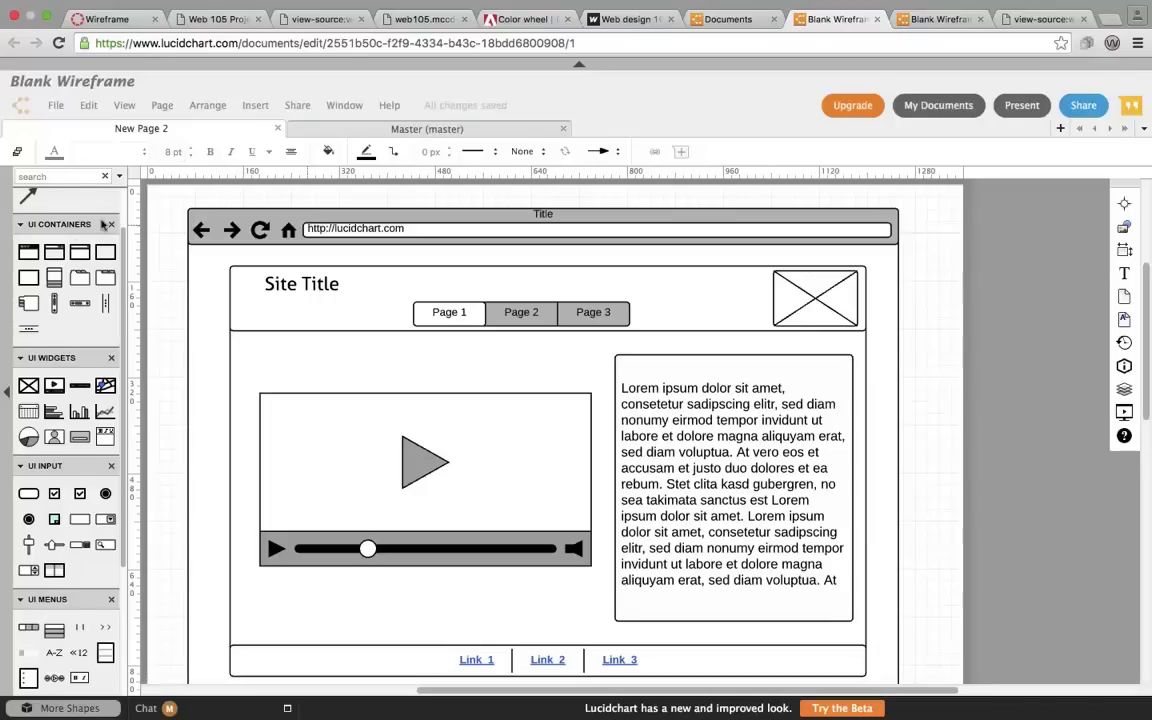
Place a 13 pt text label above the video player reading 'Video Title'
scroll(78, 262, up, 2)
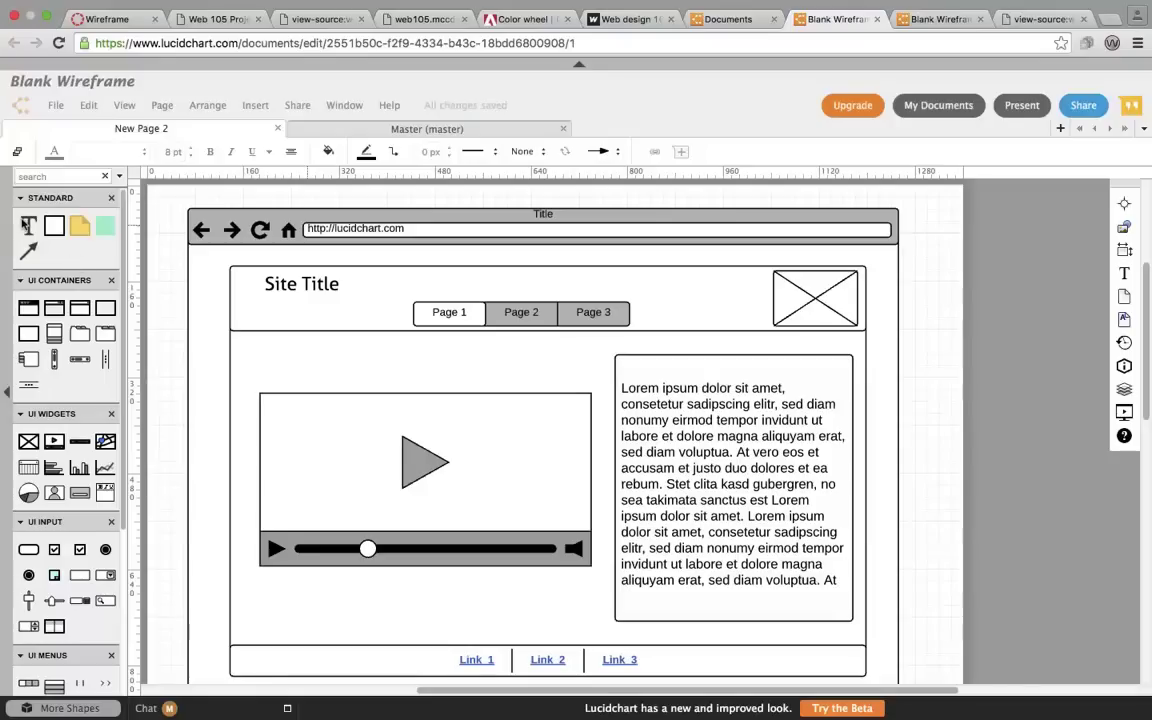
drag(27, 224, 267, 358)
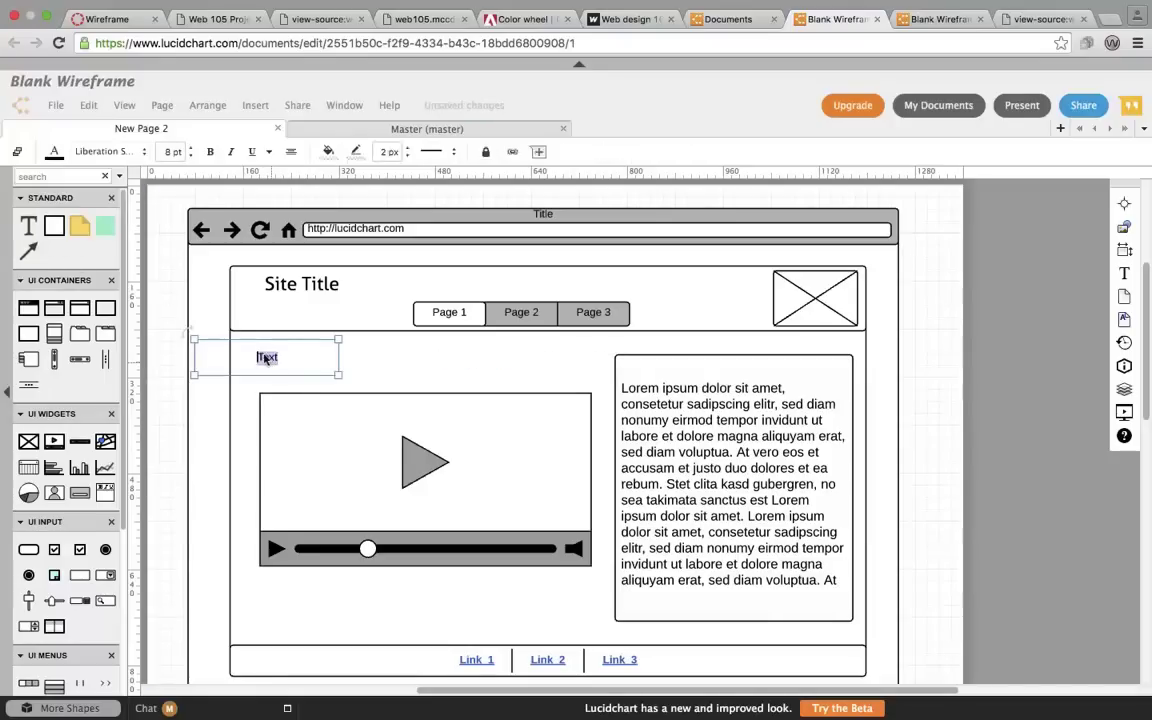
click(188, 147)
click(188, 147)
click(188, 147)
click(188, 147)
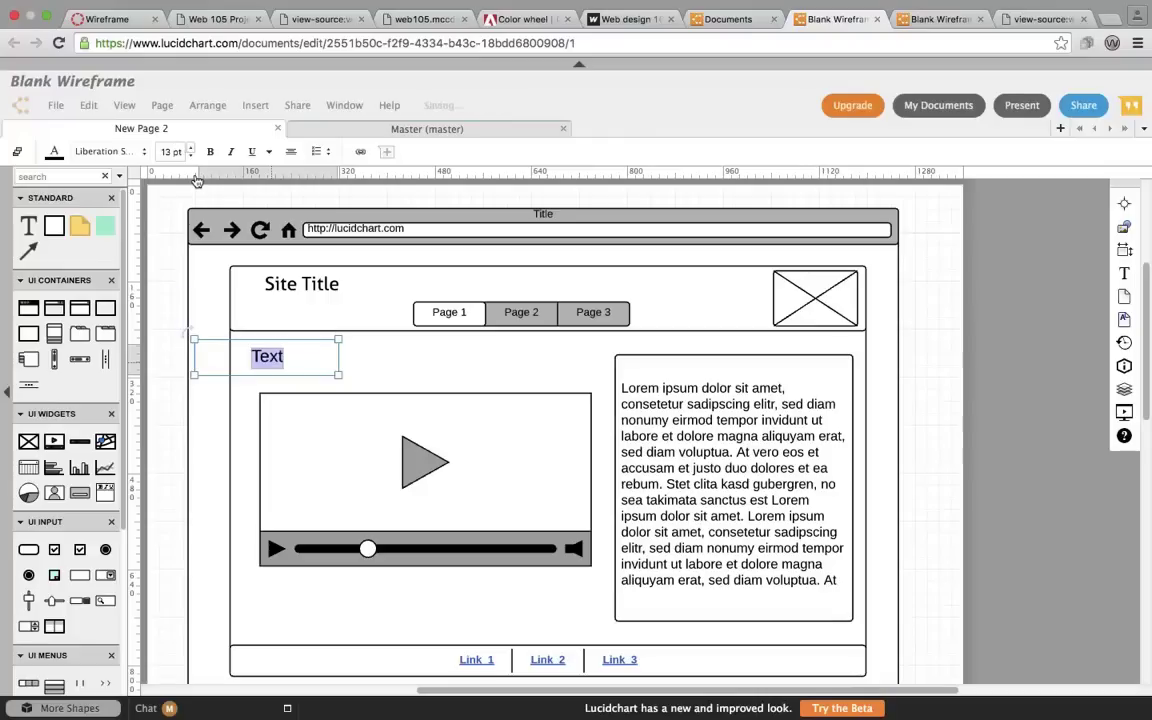
text(Video D)
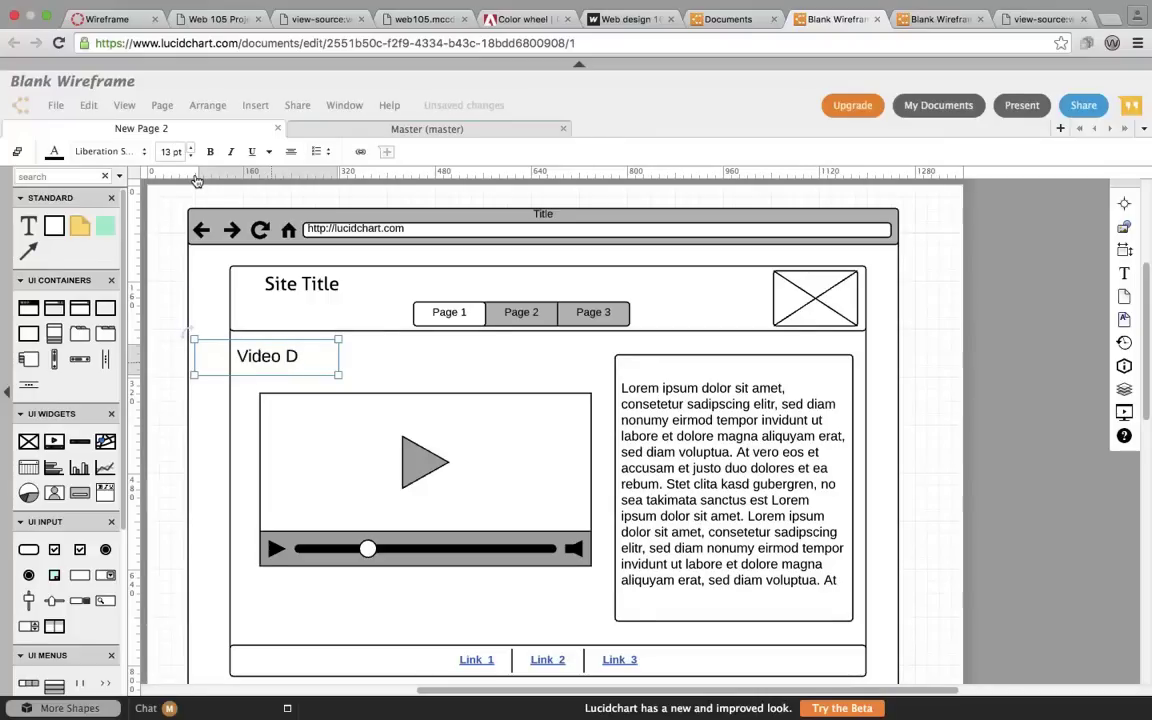
key(BackSpace)
text(t)
key(BackSpace)
text(Title)
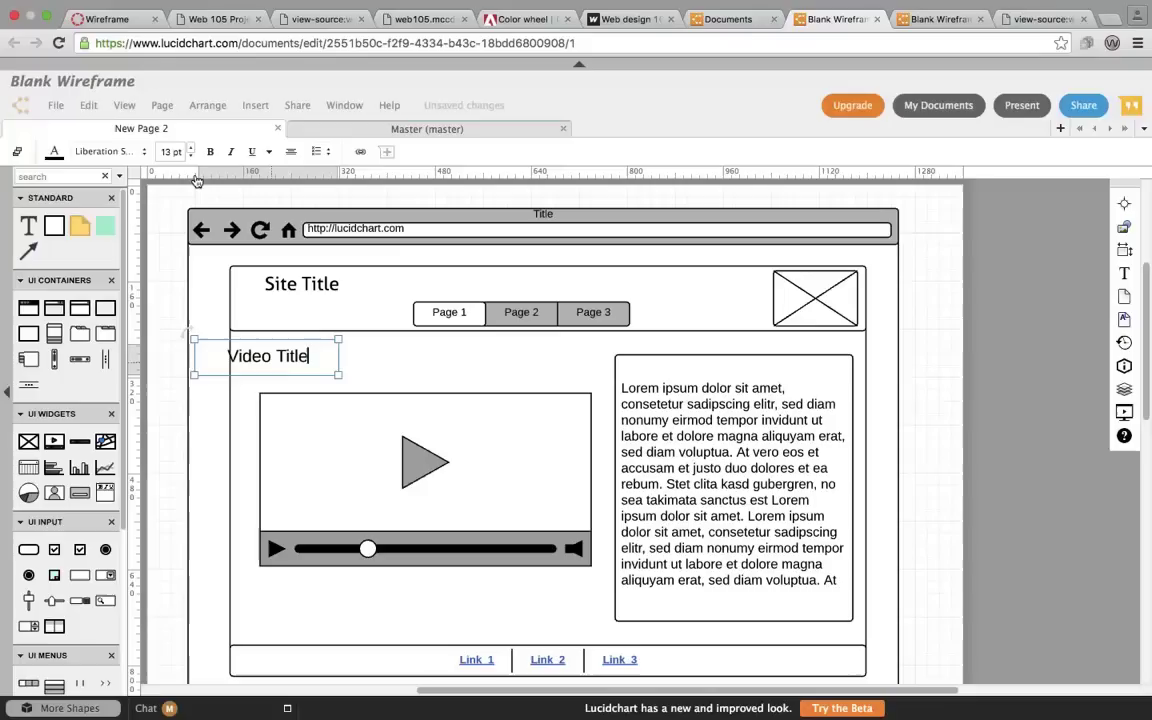
Shift the Video Title label right to line up with the video's left edge
double_click(210, 346)
click(228, 343)
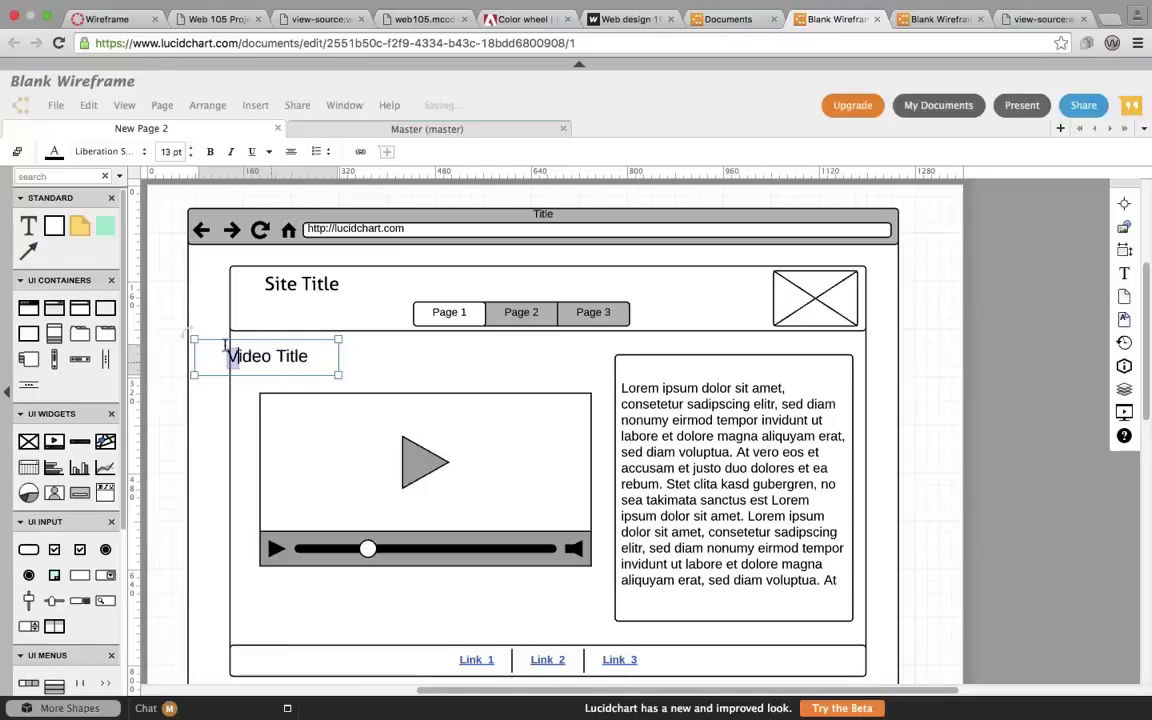
click(187, 305)
click(252, 344)
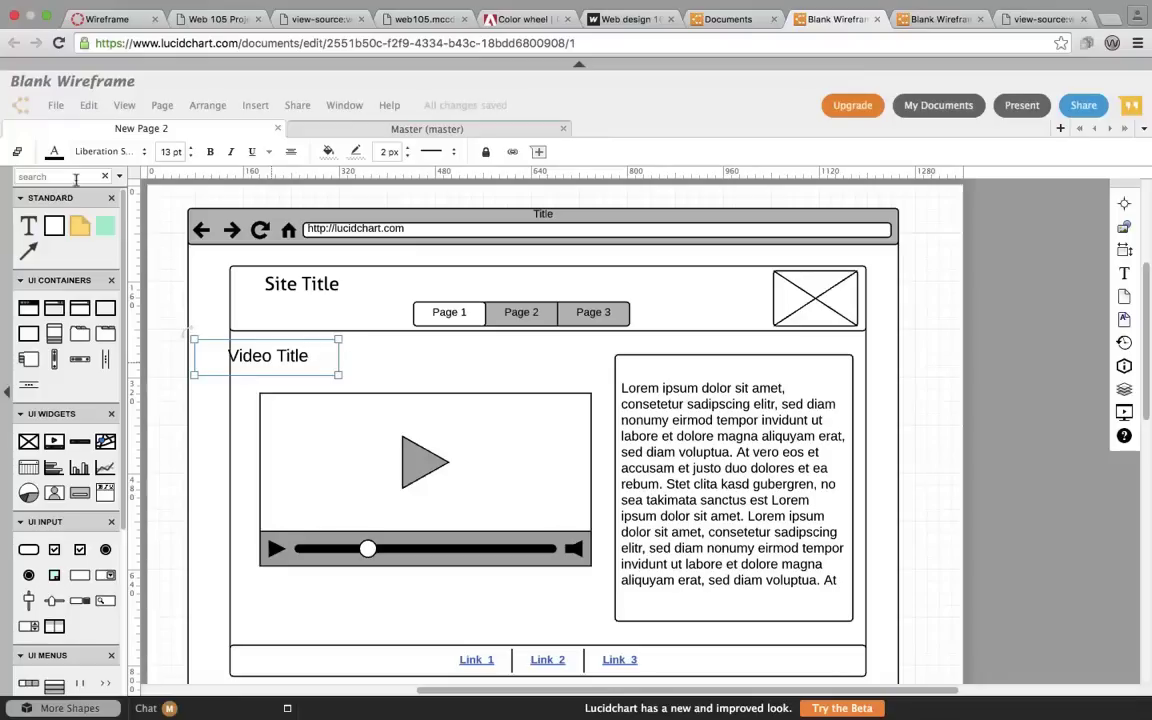
click(208, 313)
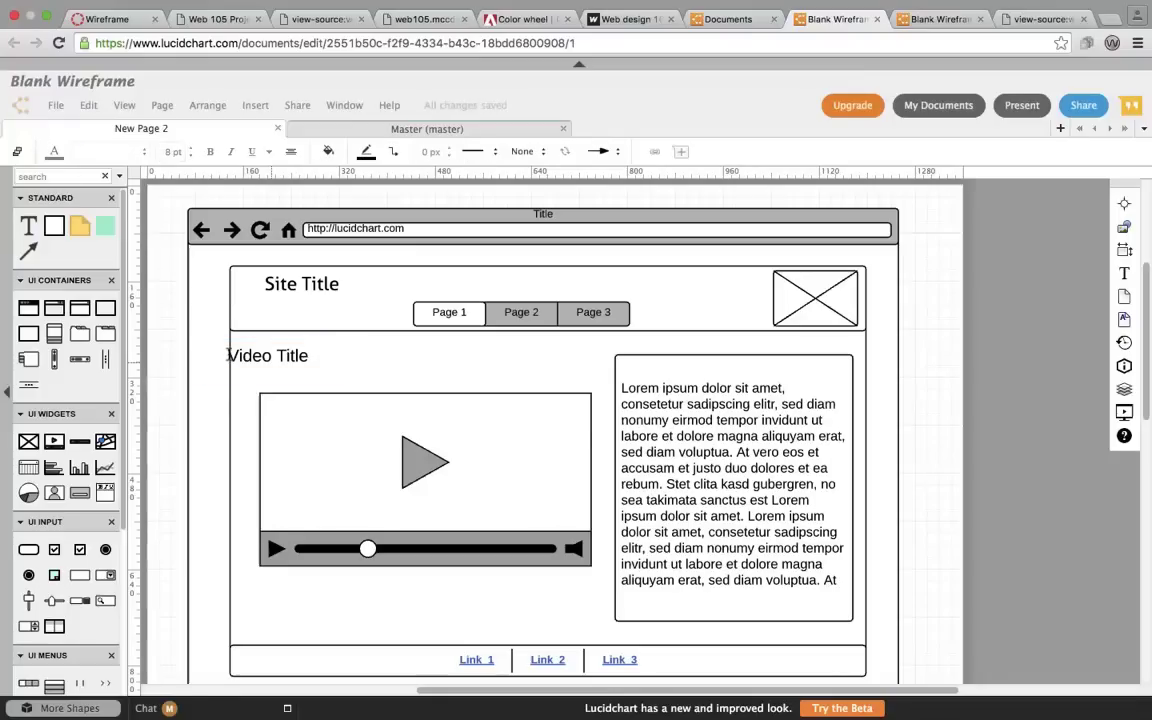
drag(228, 355, 260, 352)
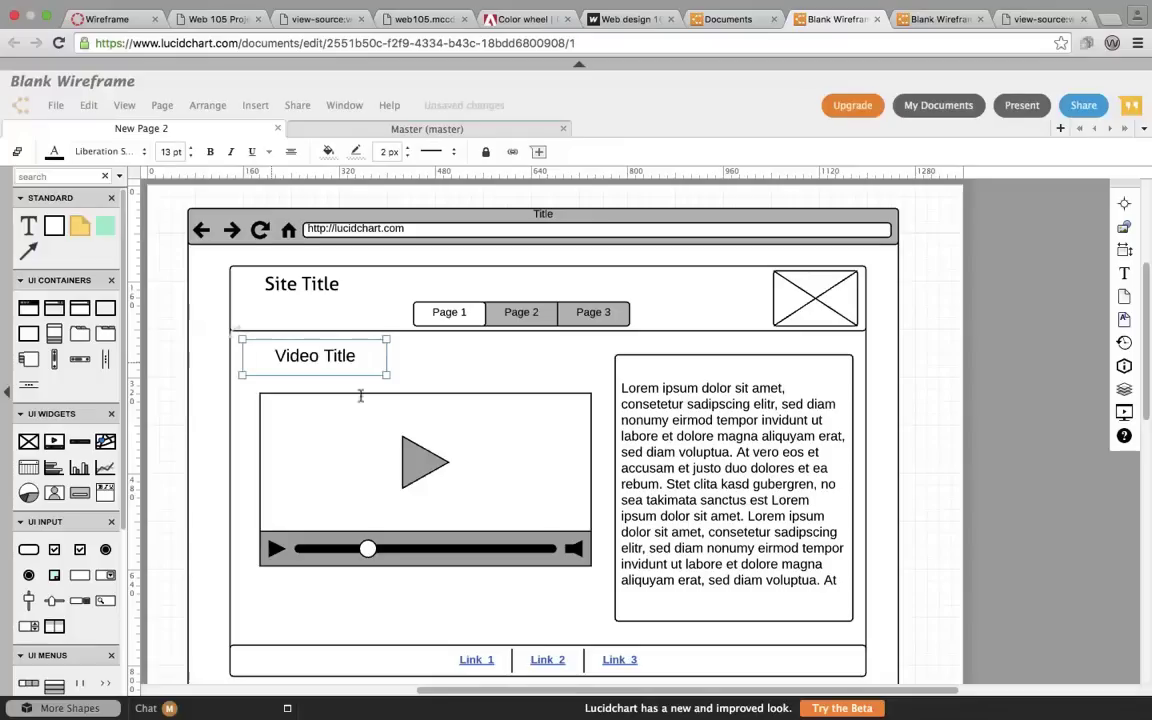
scroll(400, 440, down, 3)
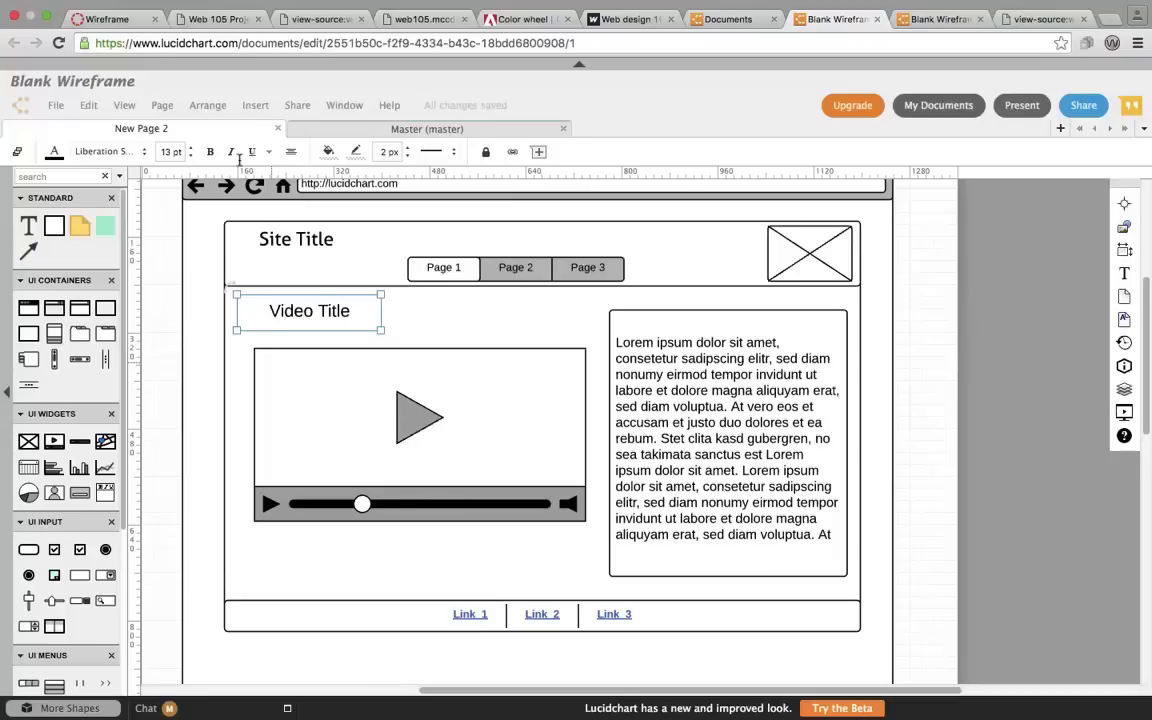
Rename the current page to Home
double_click(225, 122)
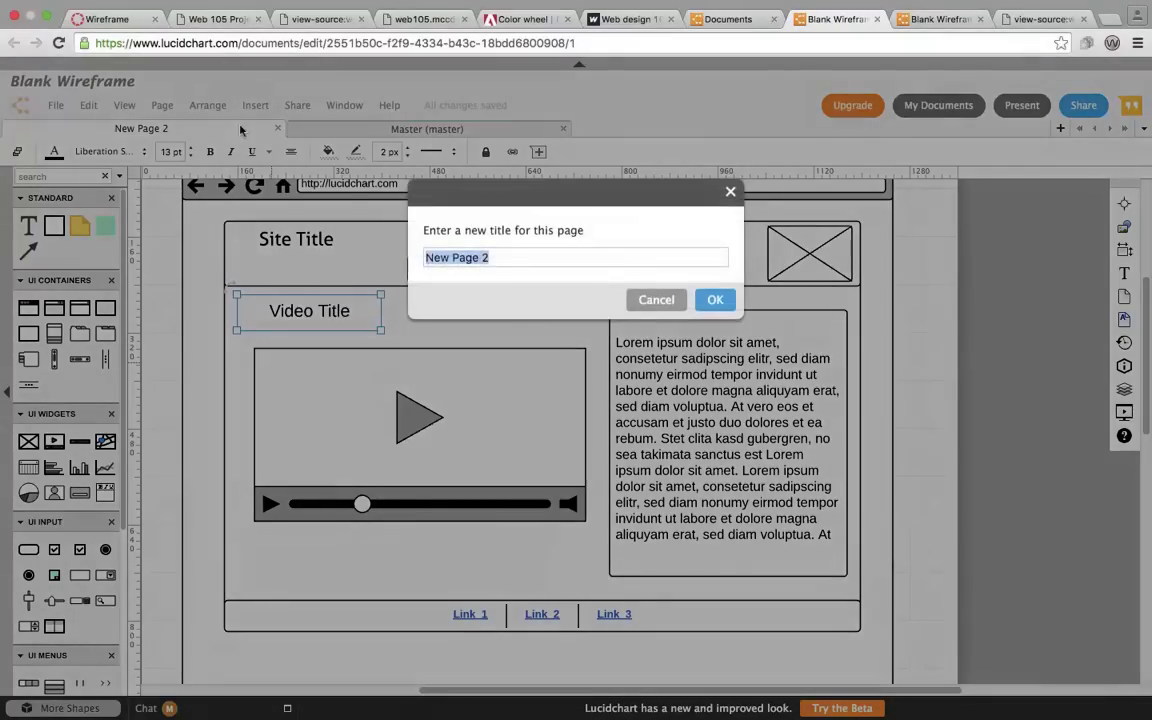
text(Home)
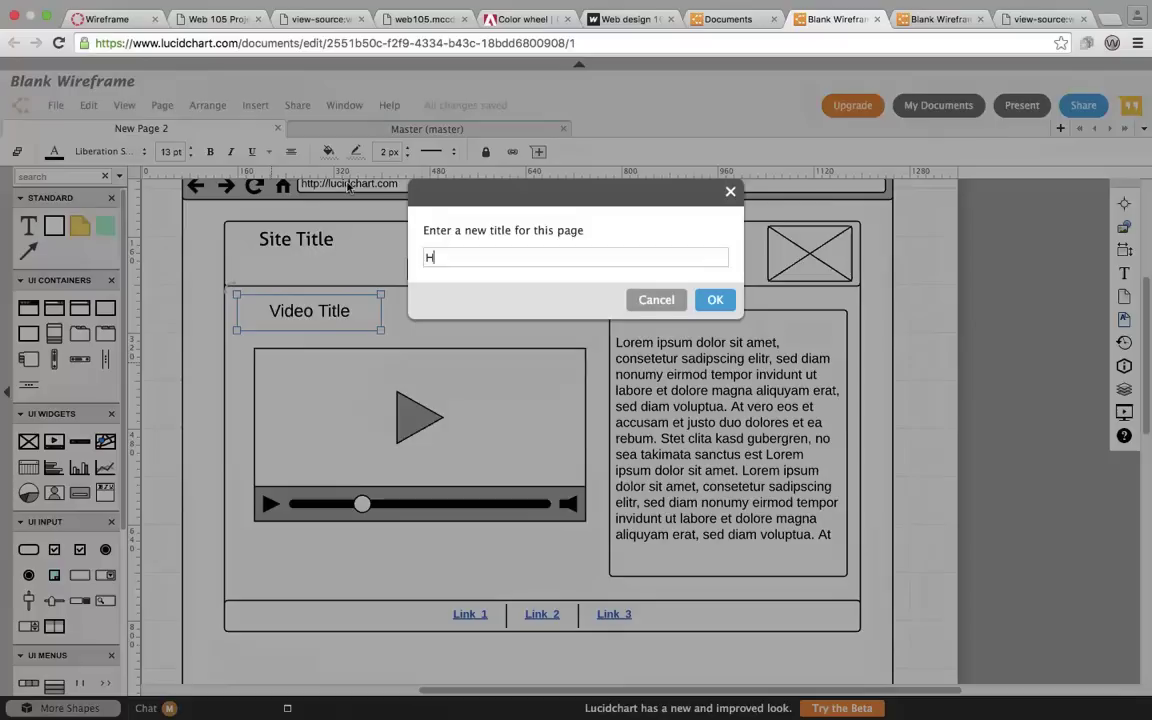
click(716, 299)
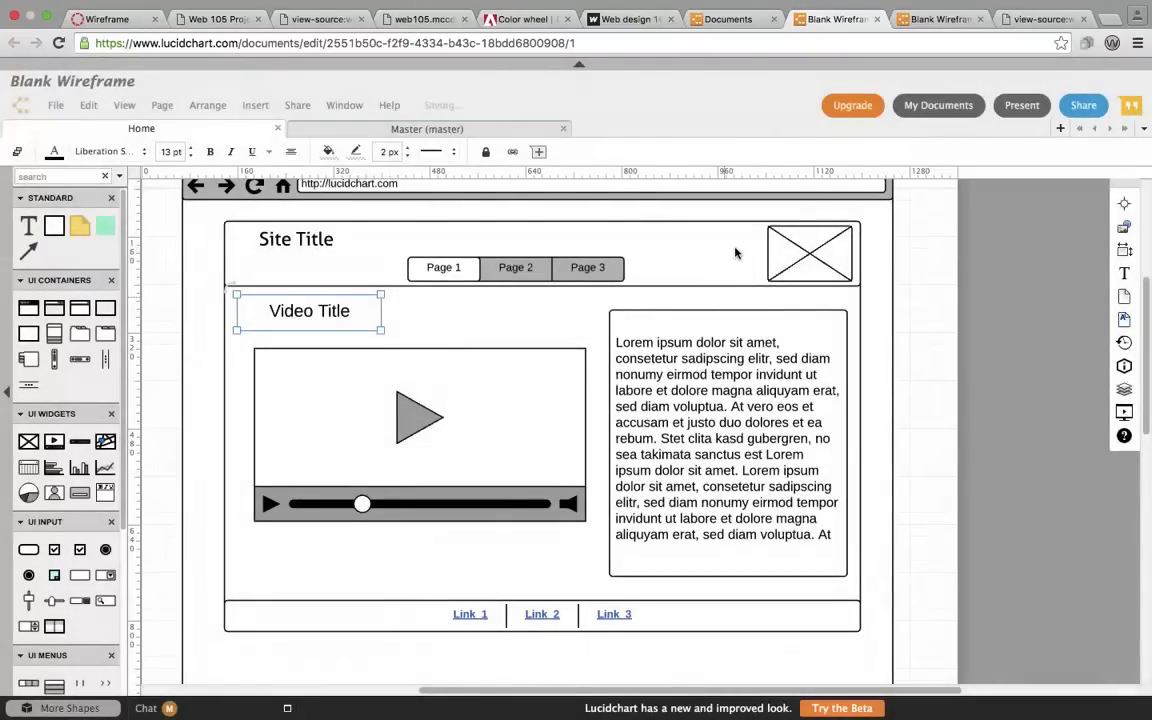
Name the document 'project wireframe' from the Share button
click(1087, 104)
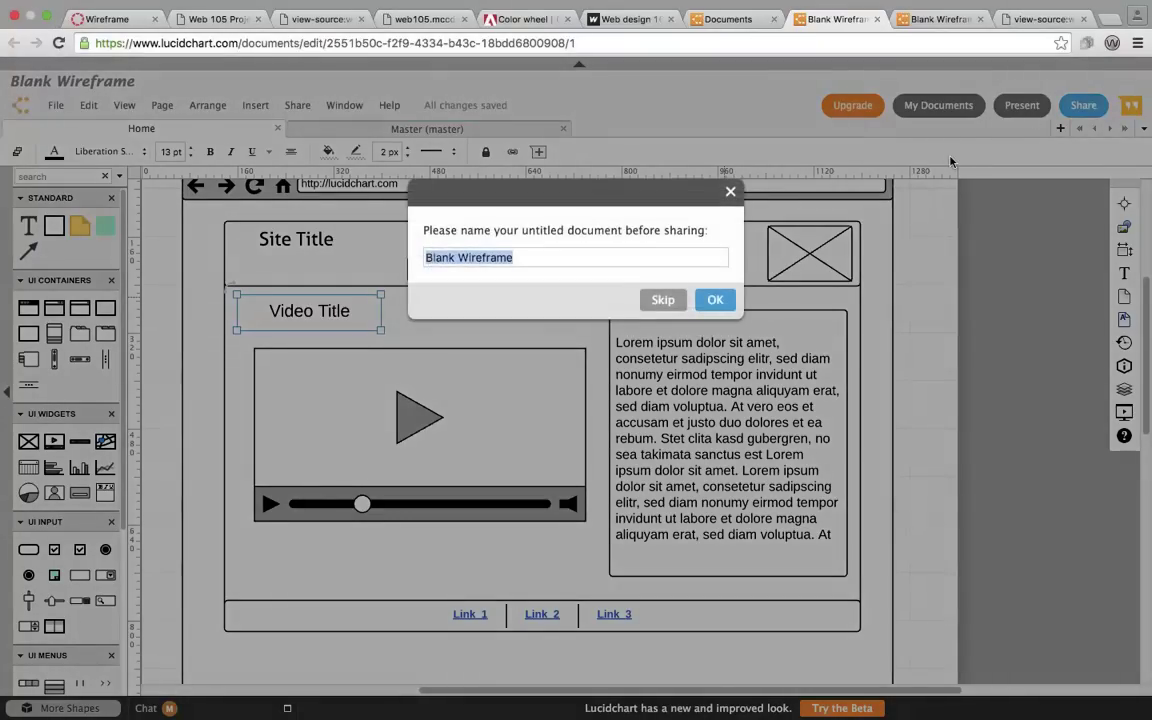
text(proj)
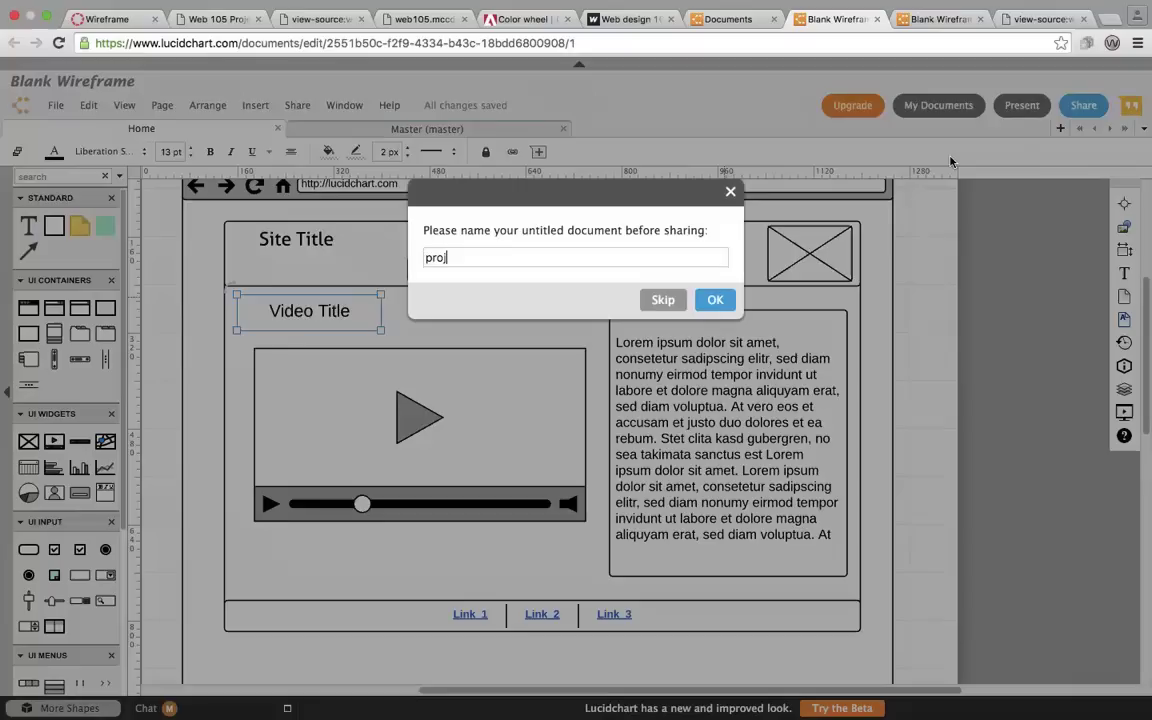
text(ect wireframe)
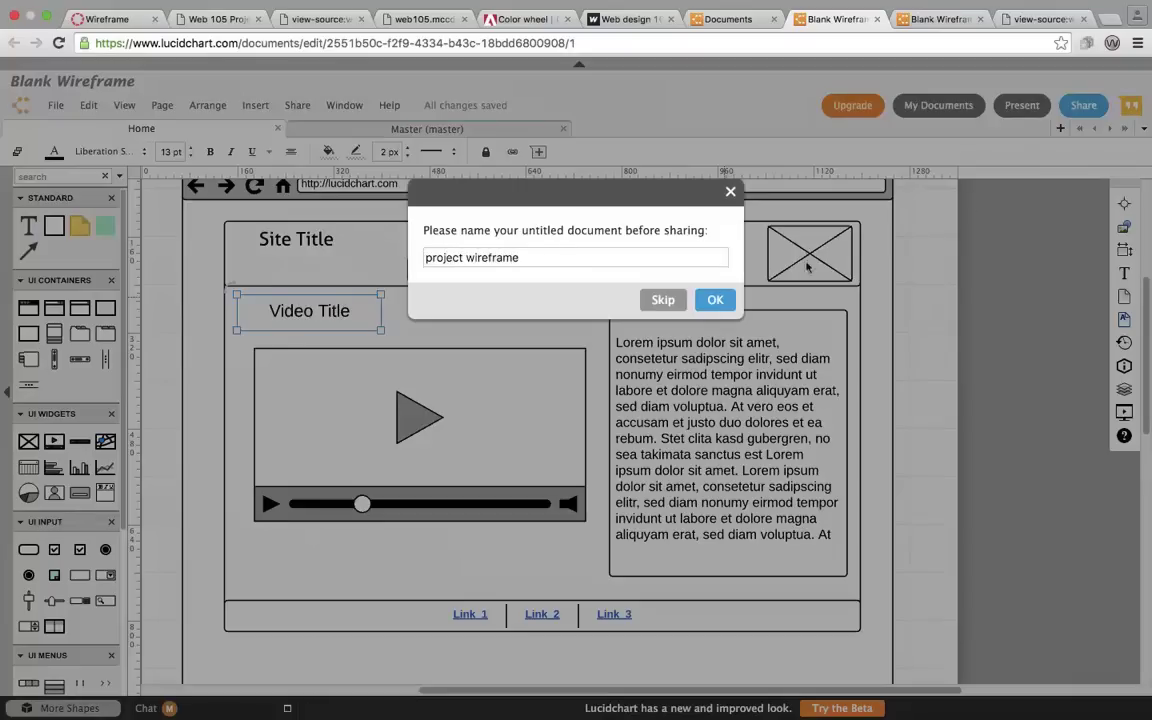
click(715, 300)
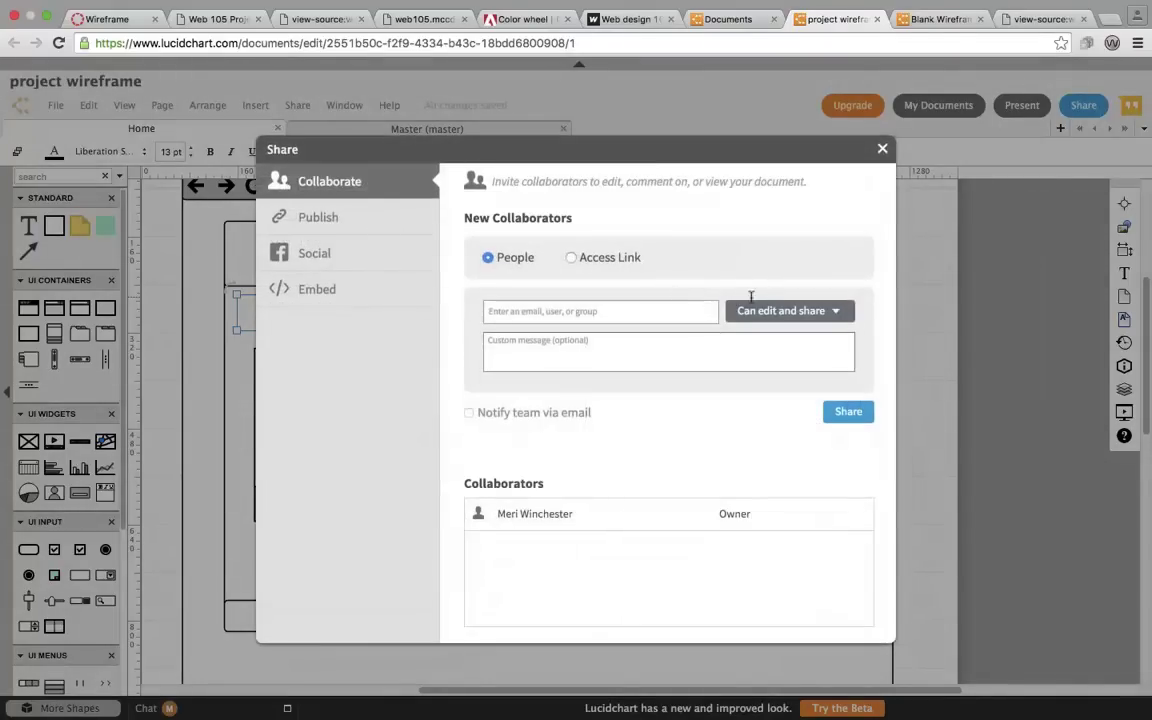
Publish the full document as a PDF access link and open the PDF to download it
click(574, 259)
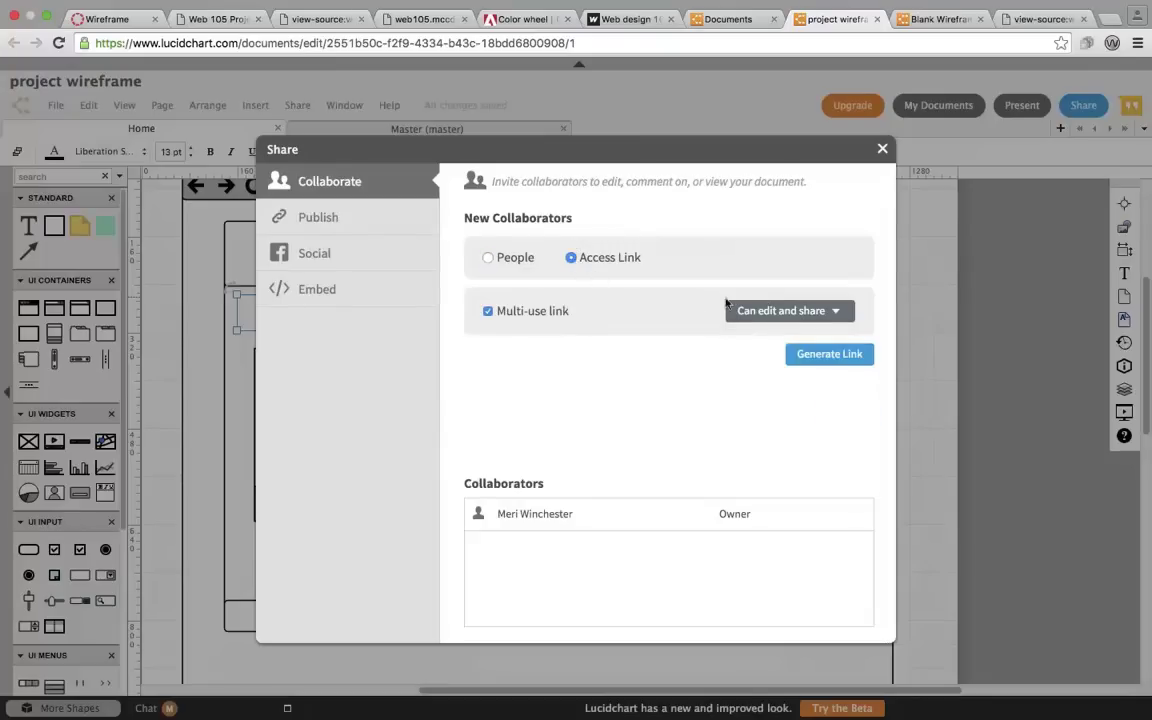
click(338, 218)
click(563, 259)
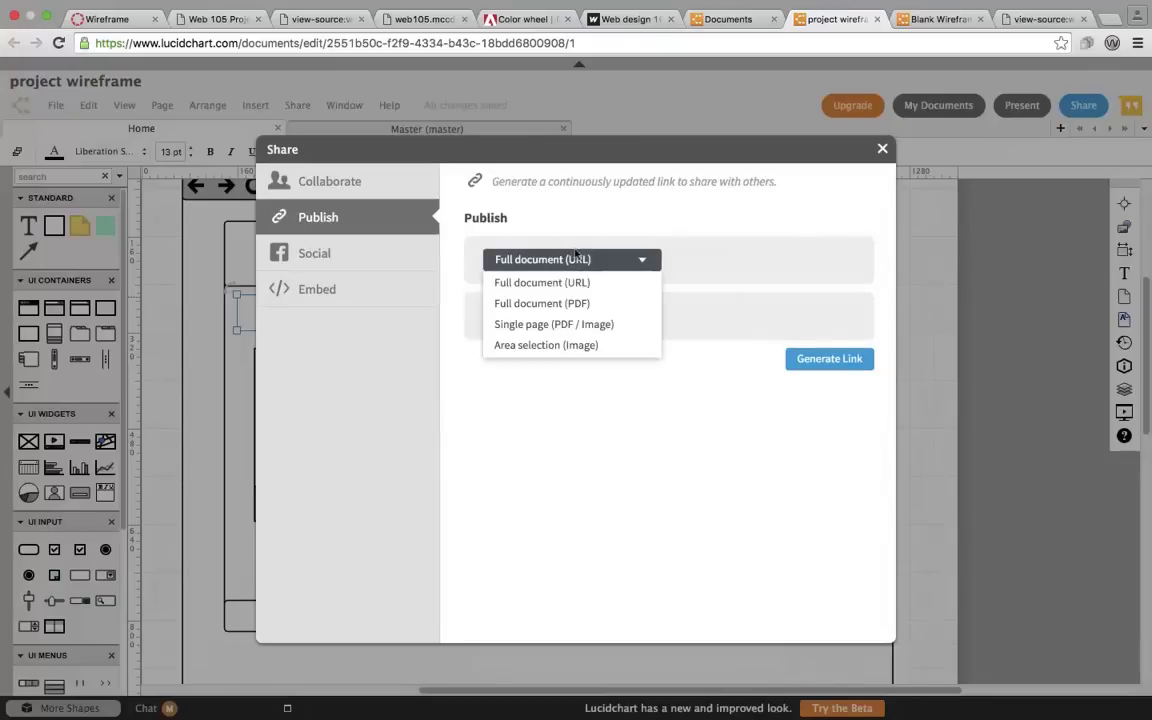
click(576, 305)
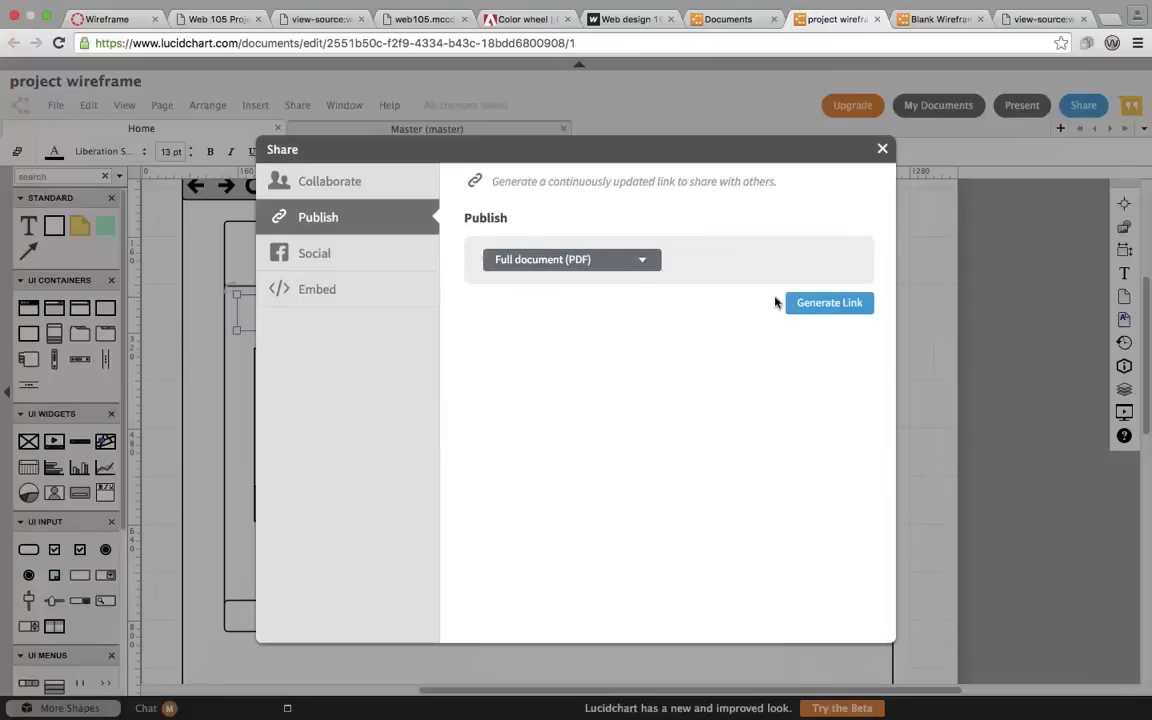
click(799, 304)
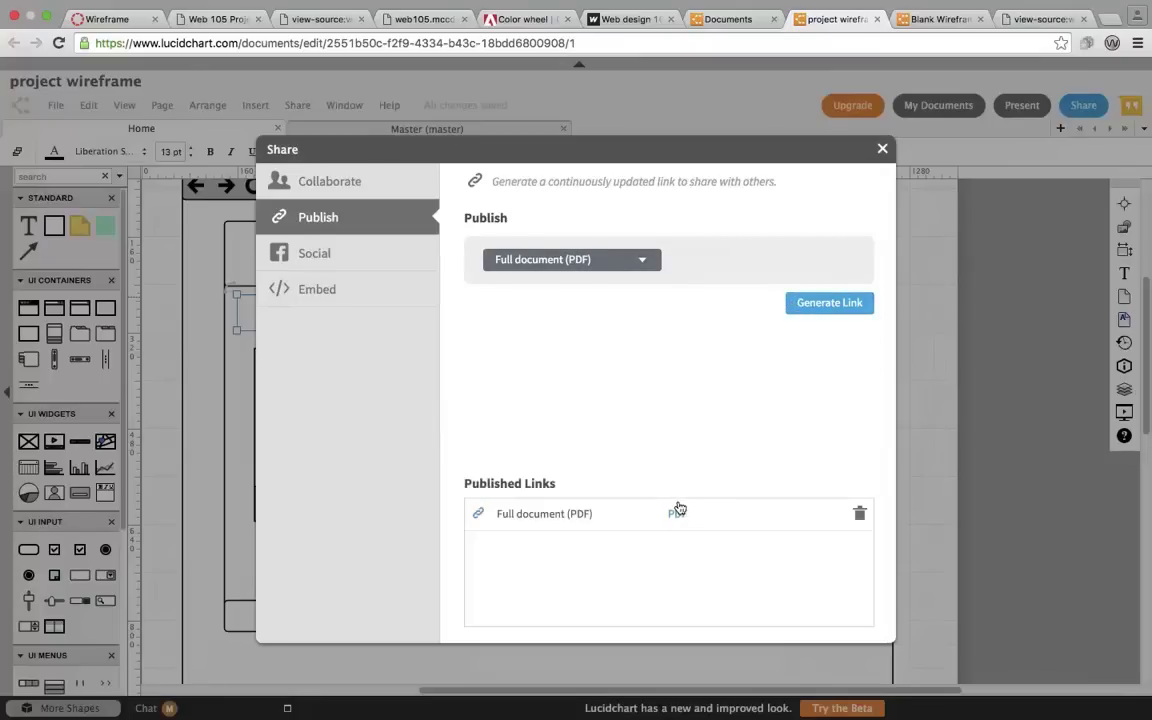
click(676, 511)
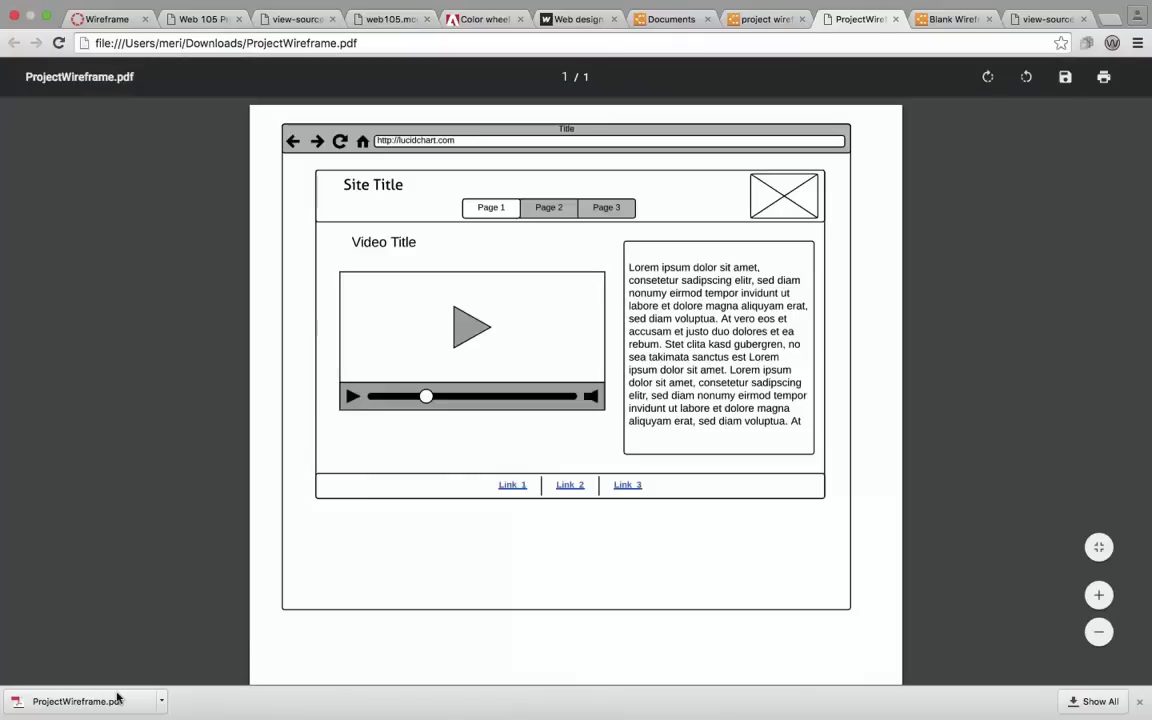
Scroll through ProjectWireframe.pdf in Chrome to review the exported home page wireframe
scroll(378, 500, down, 5)
scroll(379, 500, up, 5)
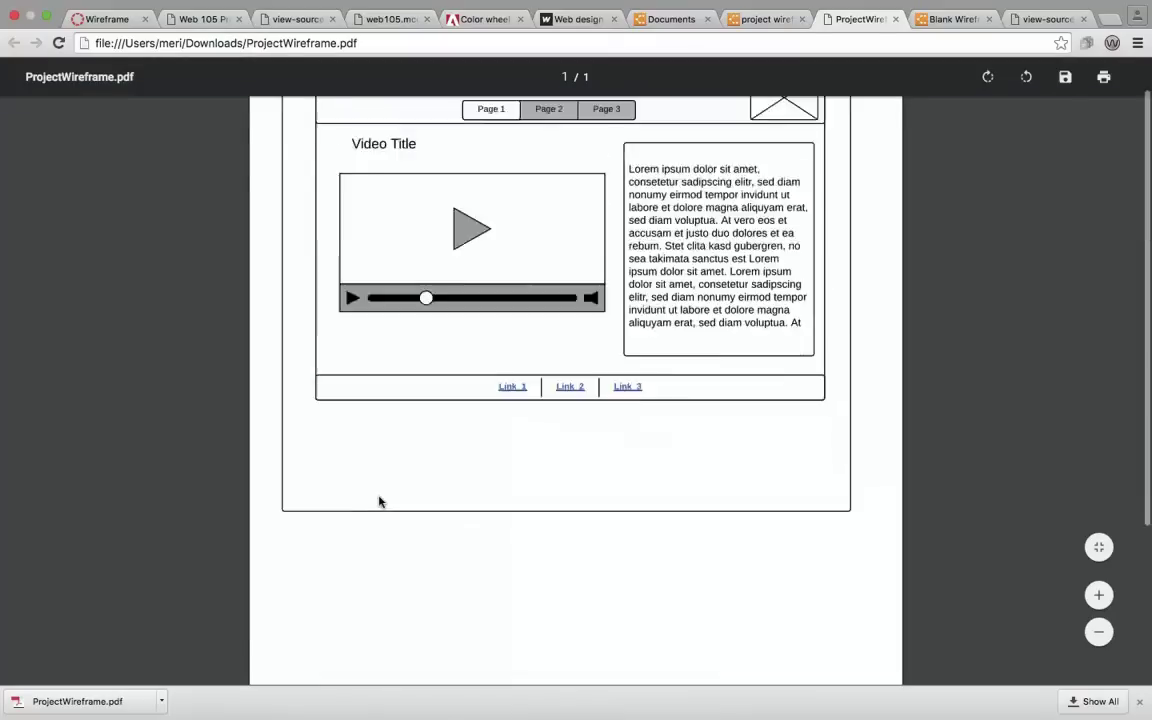